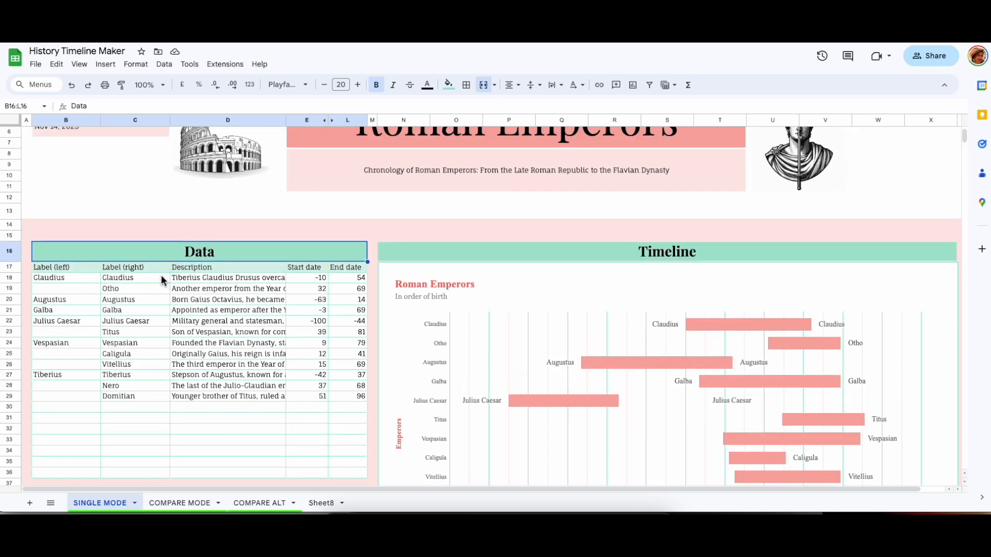
Examine the data table's labels, descriptions and start and end dates for each emperor.
click(137, 277)
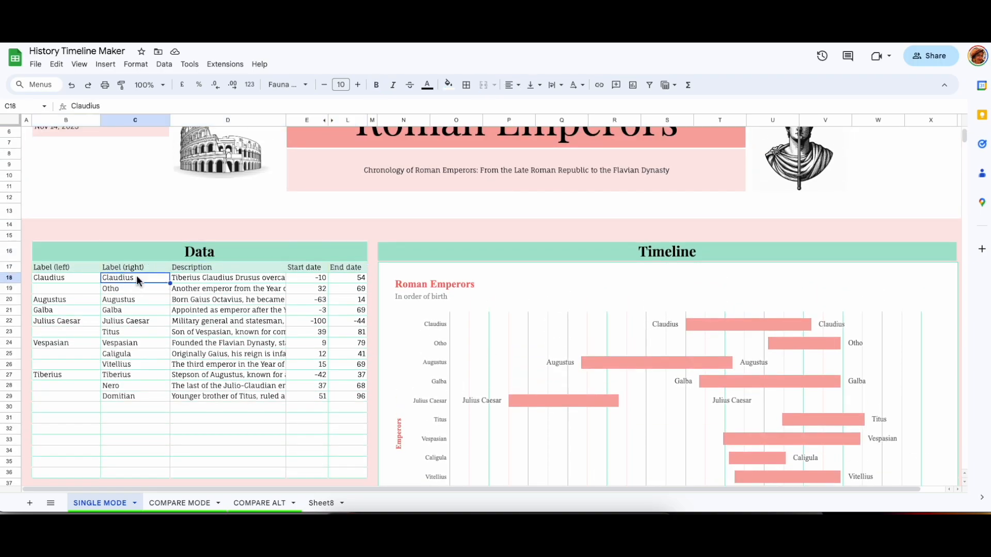
click(222, 277)
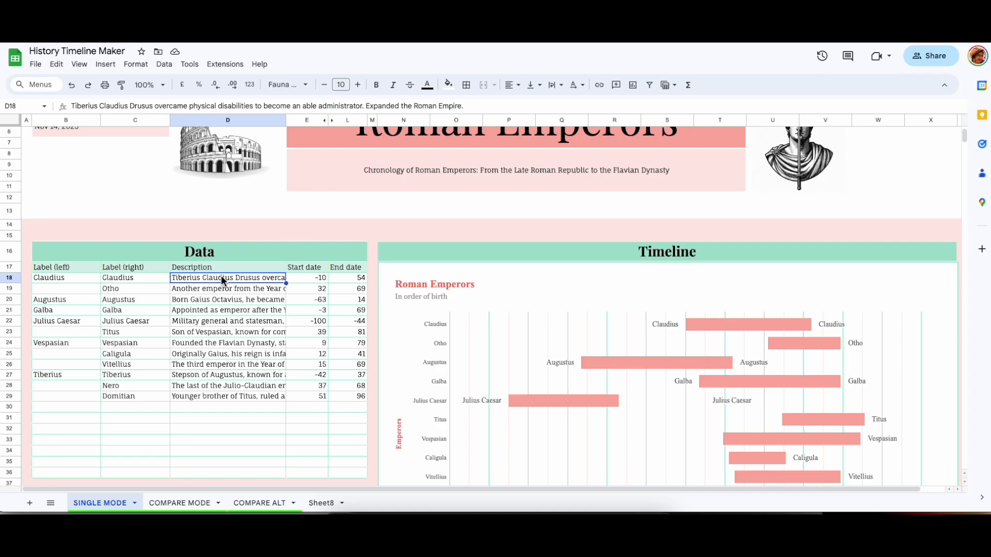
key(Return)
key(Return)
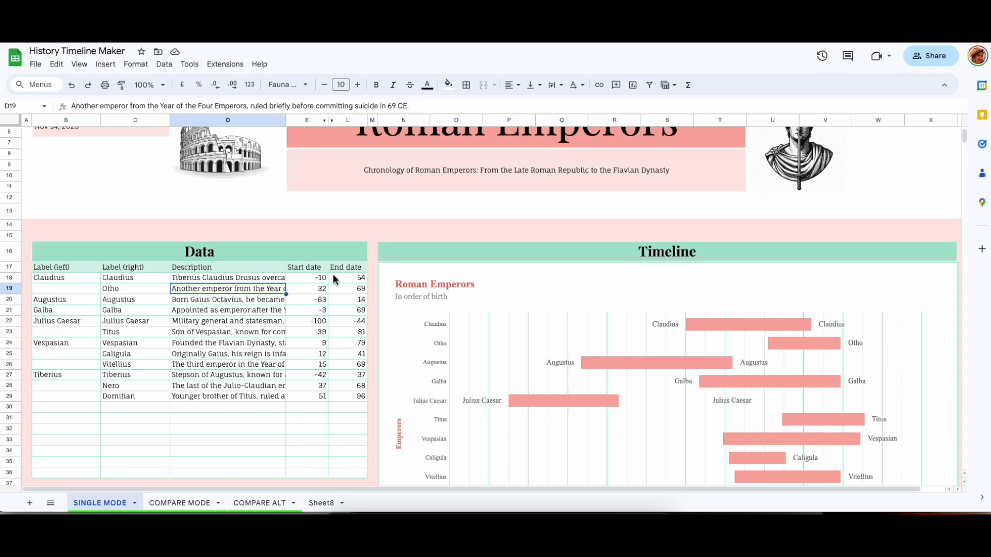
click(314, 281)
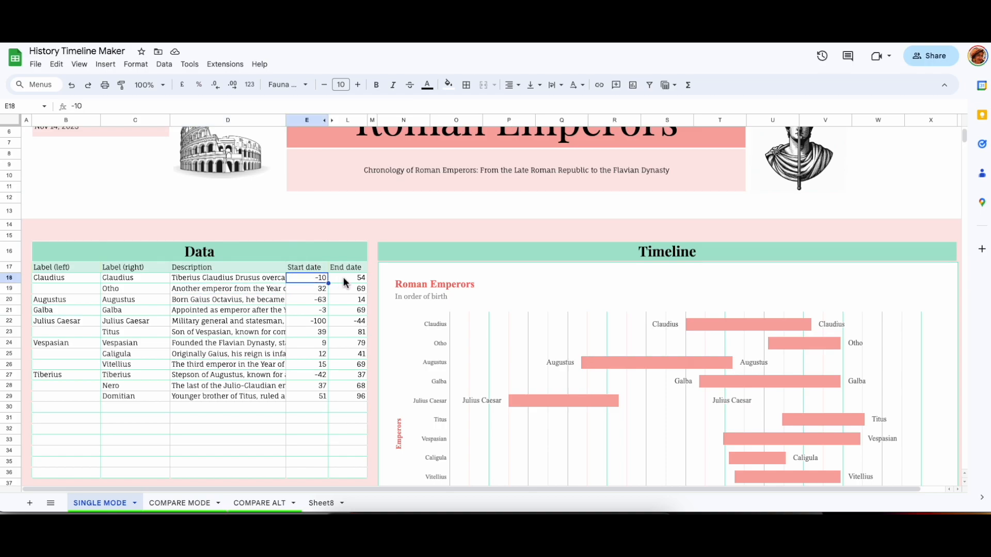
click(343, 277)
scroll(273, 322, down, 3)
click(156, 200)
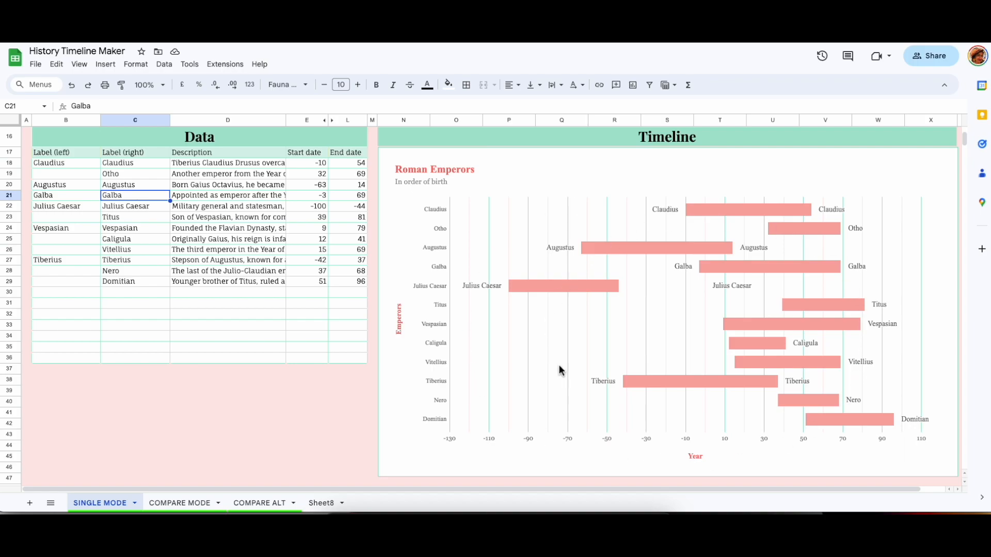
scroll(73, 194, up, 1)
Turn on a filter for the data table's header row from Label (left) to End date.
click(72, 194)
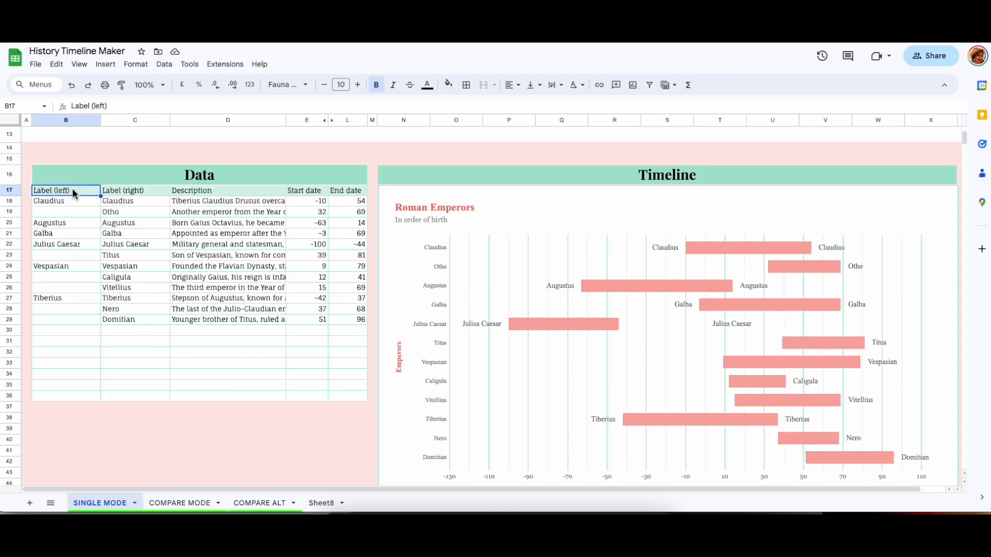
key(ctrl+shift+Right)
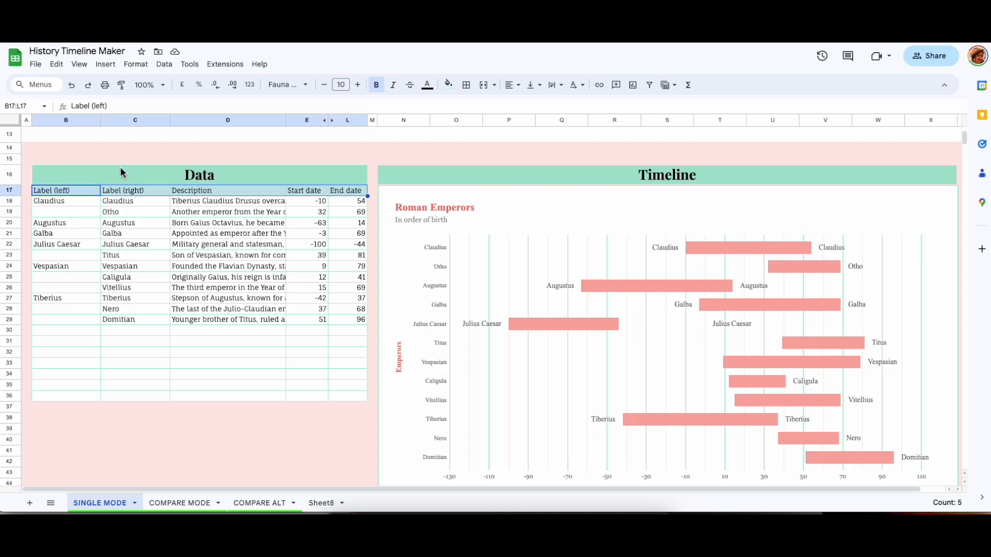
click(653, 88)
Sort the data table by Start date in ascending order.
click(323, 191)
click(275, 213)
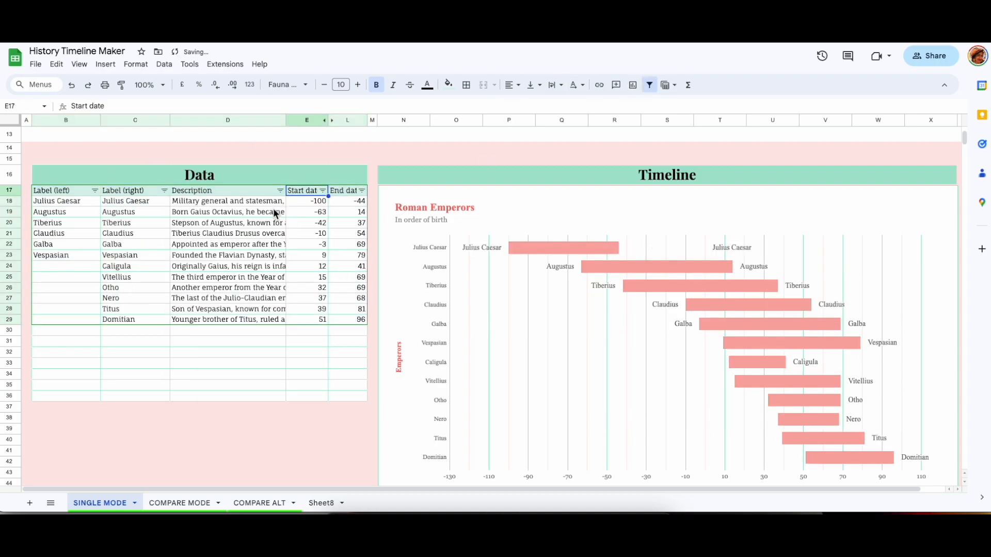
Sort the data table by Start date in descending order.
click(323, 190)
click(258, 226)
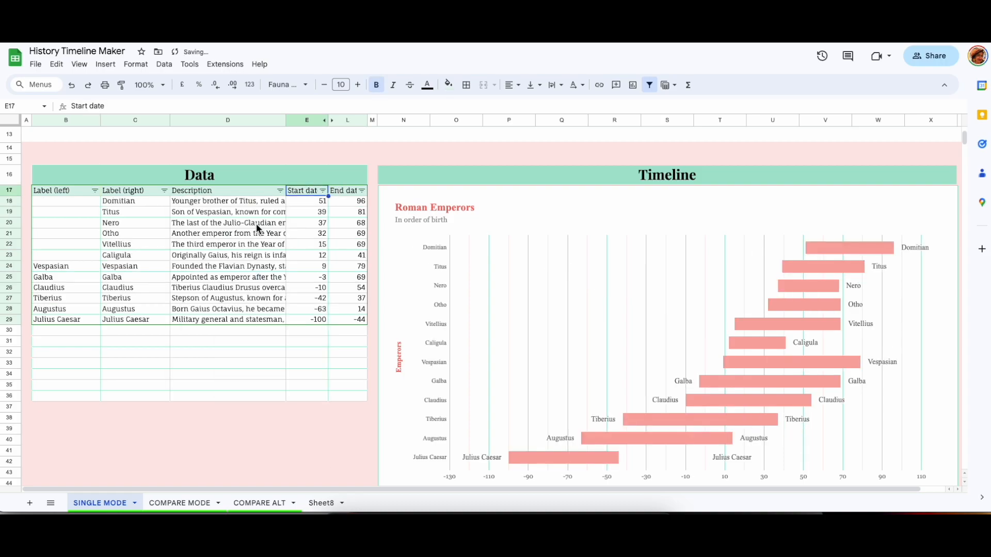
click(188, 324)
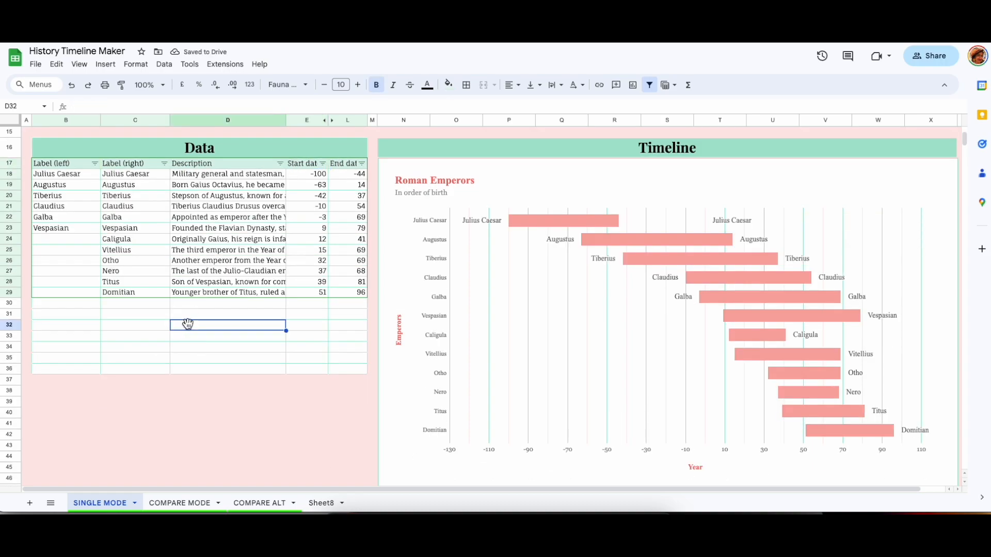
click(15, 219)
drag(14, 219, 11, 239)
key(ctrl+z)
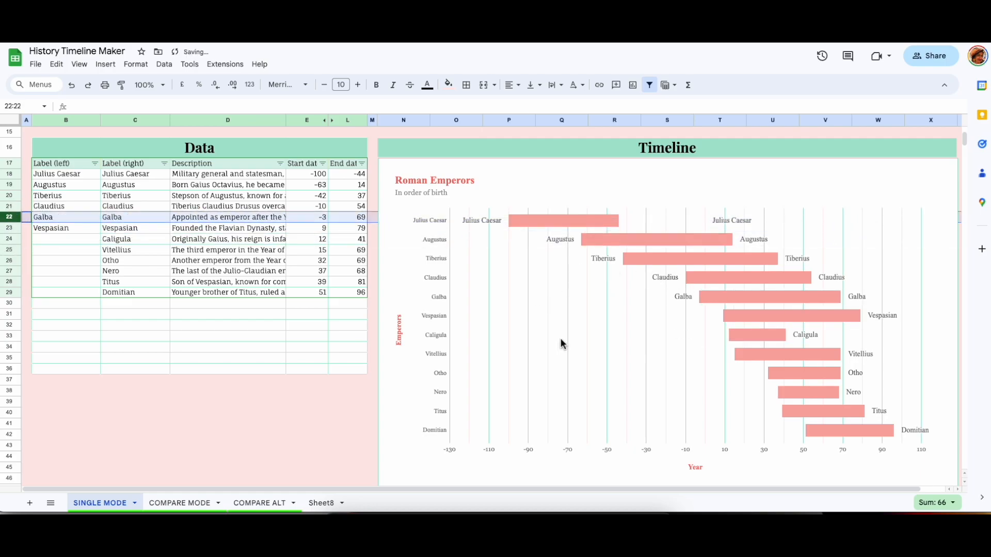
Enter a test row New, Descriptipn, 40 and 80 below the data, then clear that row.
click(163, 326)
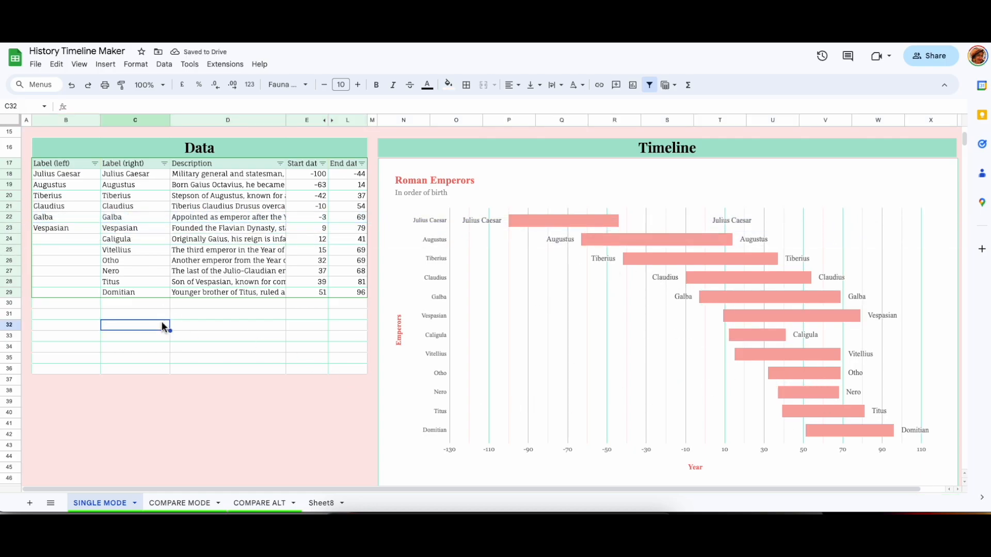
click(137, 310)
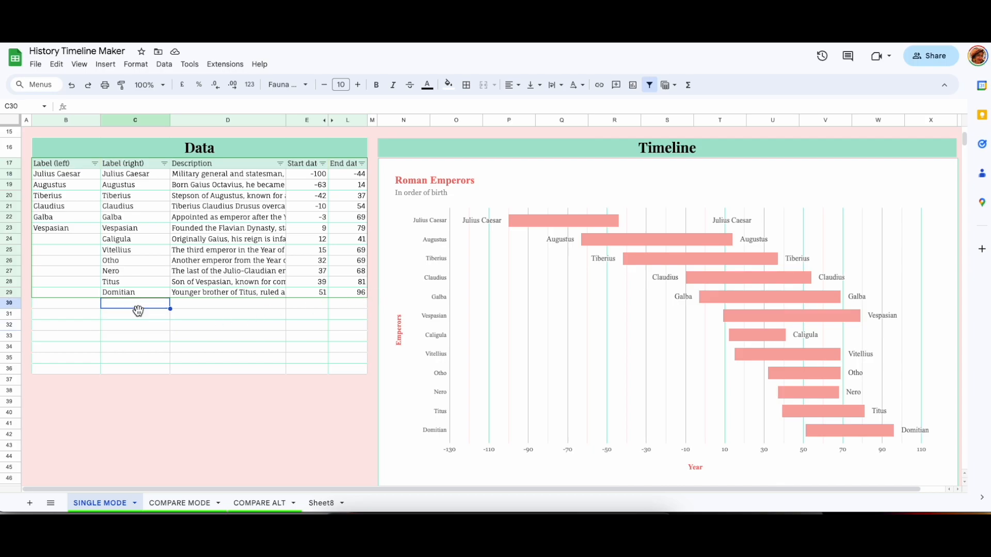
text(New)
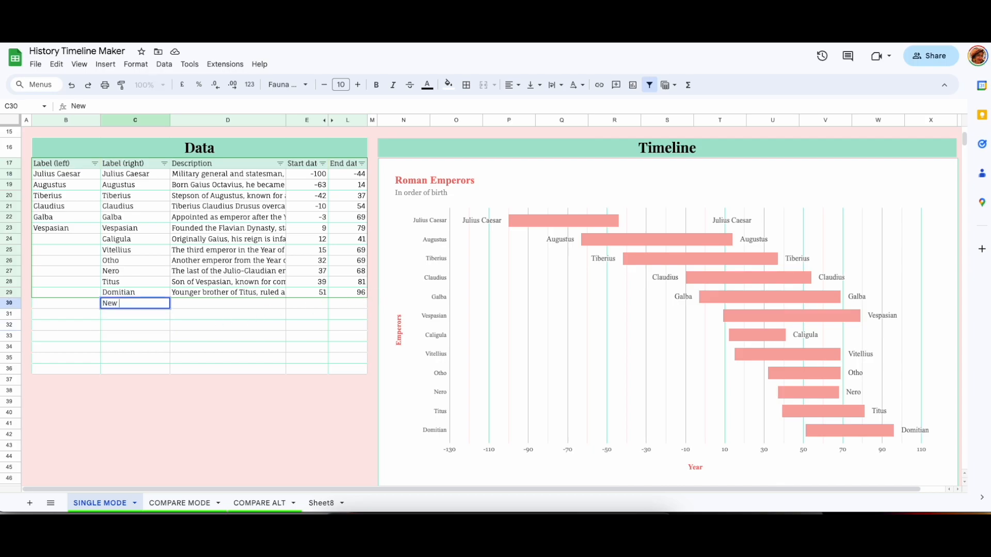
key(Tab)
text(Descriptipn)
key(Tab)
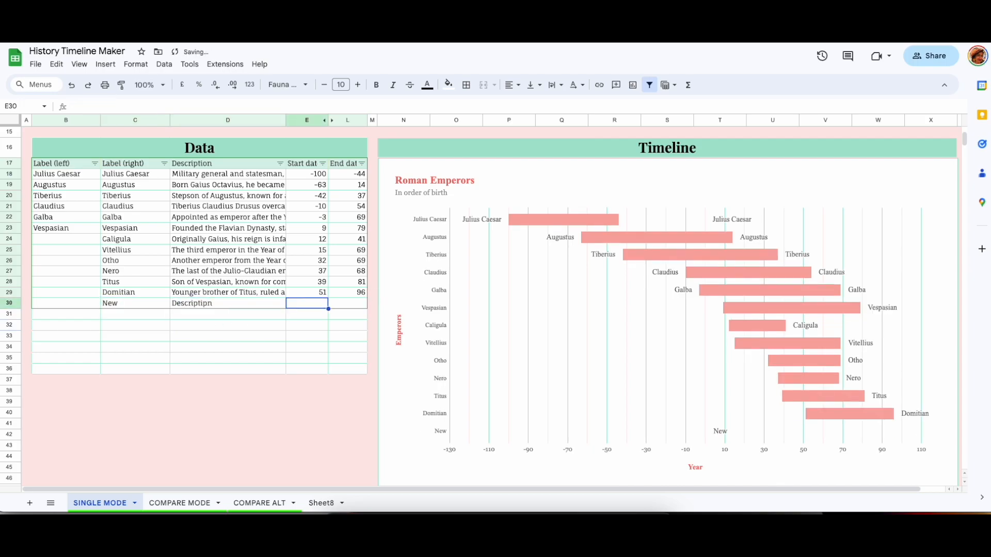
text(40)
key(Tab)
text(80)
key(Left)
key(Left)
key(Left)
key(Left)
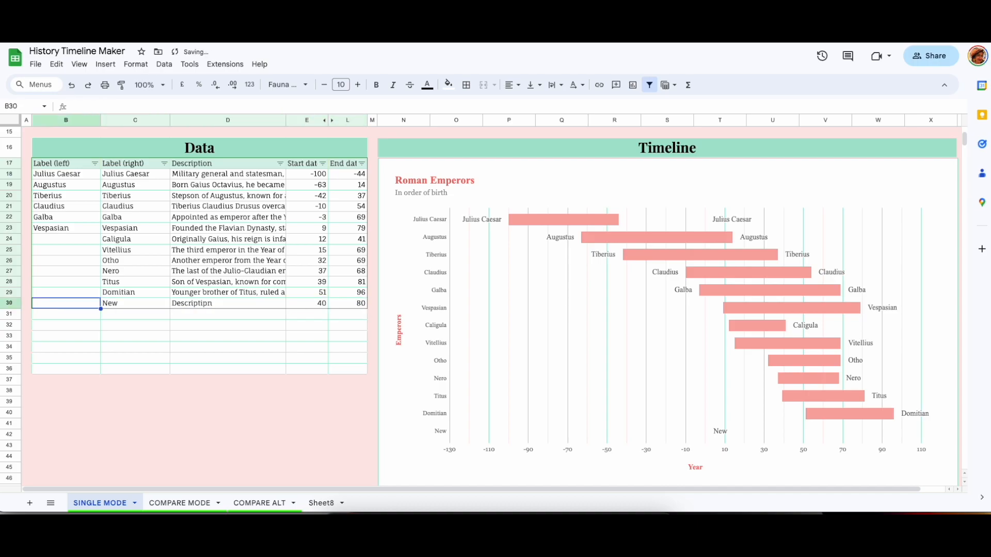
key(Right)
key(Right)
key(Right)
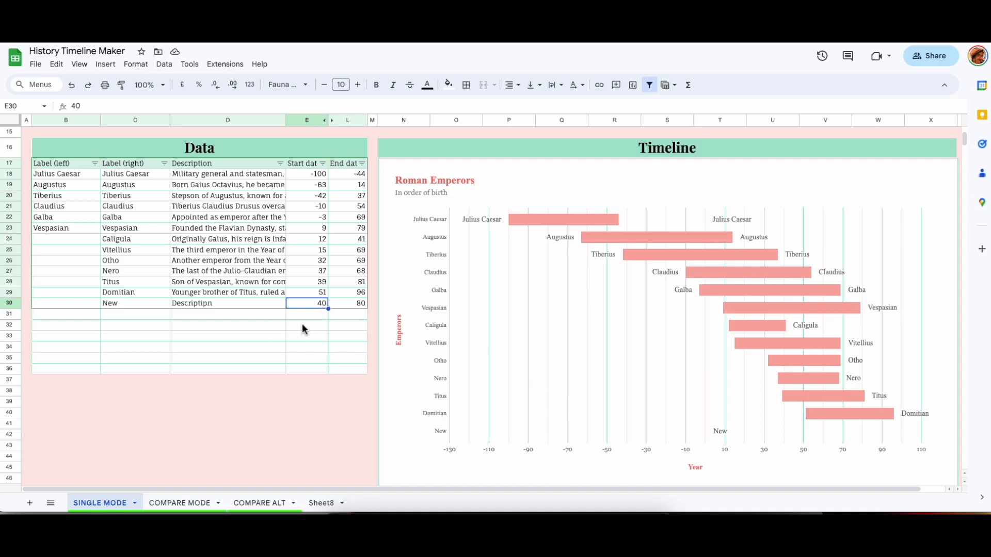
drag(113, 309, 355, 308)
key(Delete)
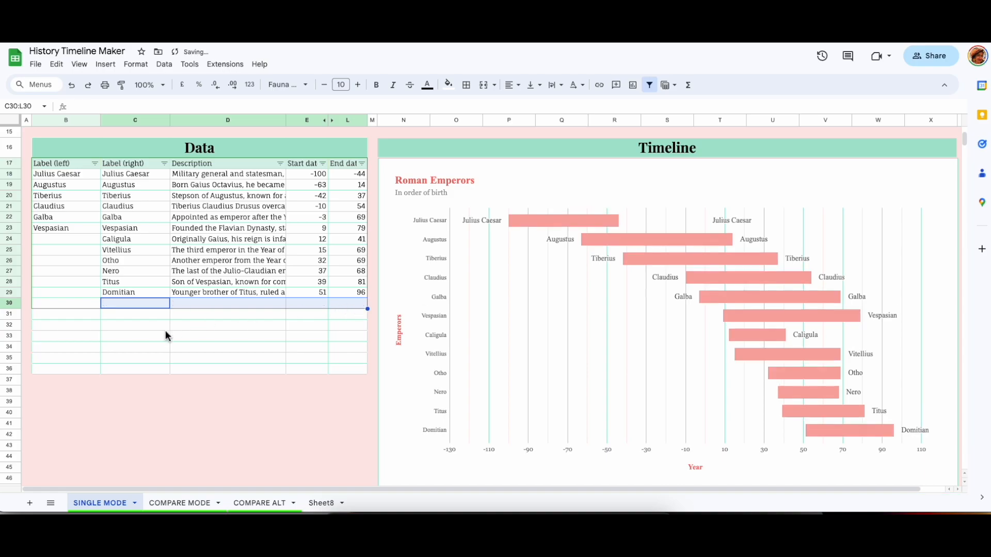
Copy the Domitian row down to fill rows 30 to 32 of the data table.
click(131, 325)
drag(83, 295, 355, 326)
click(136, 346)
Enter New event with description Description, start 40 and end 80 in row 30.
click(122, 303)
text(New event)
key(Tab)
text(Description)
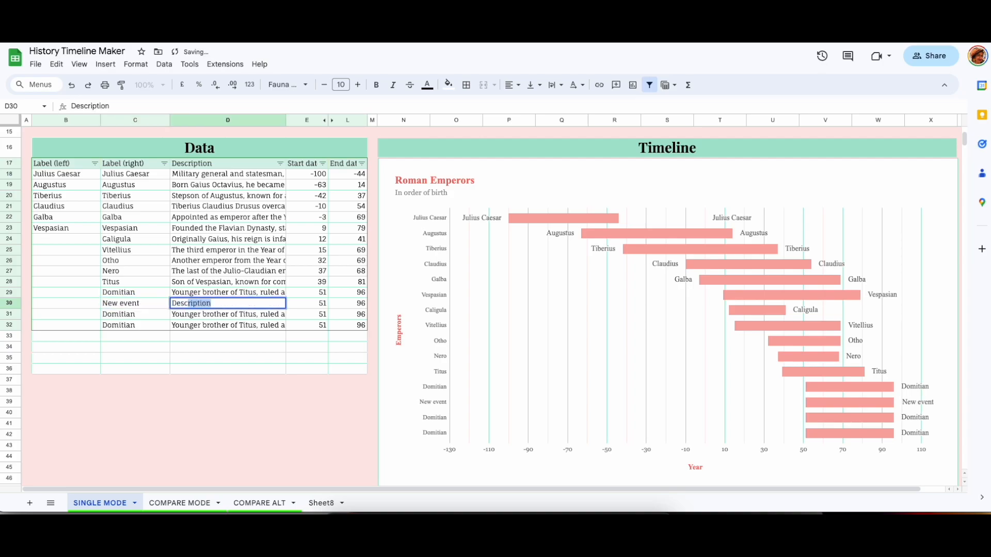
key(Tab)
text(40)
key(Tab)
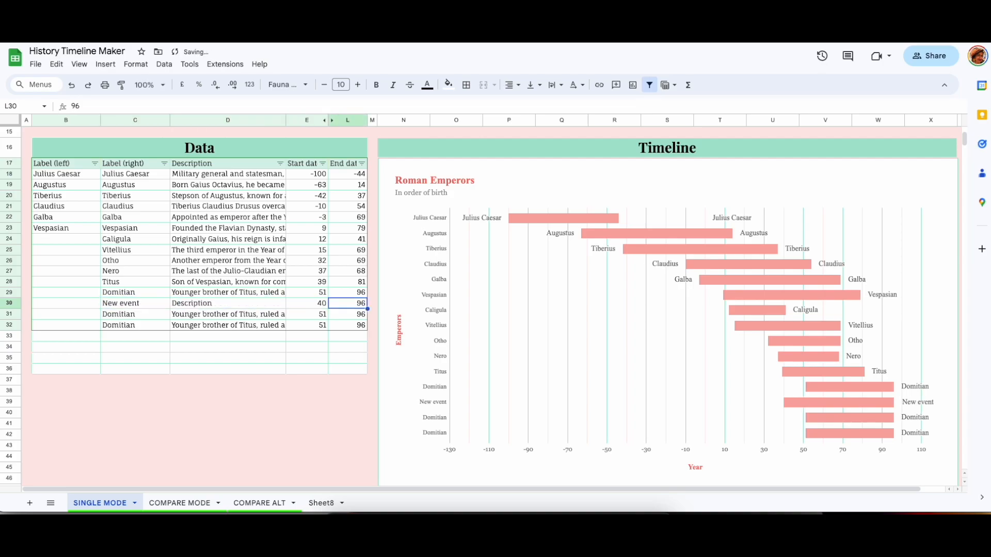
text(80)
key(Return)
Label row 31 as New event 2 and row 32 as 2 in the right-label column.
key(Left)
key(Left)
key(Left)
text(New event 2)
key(Tab)
key(Left)
key(Down)
text(3)
key(Tab)
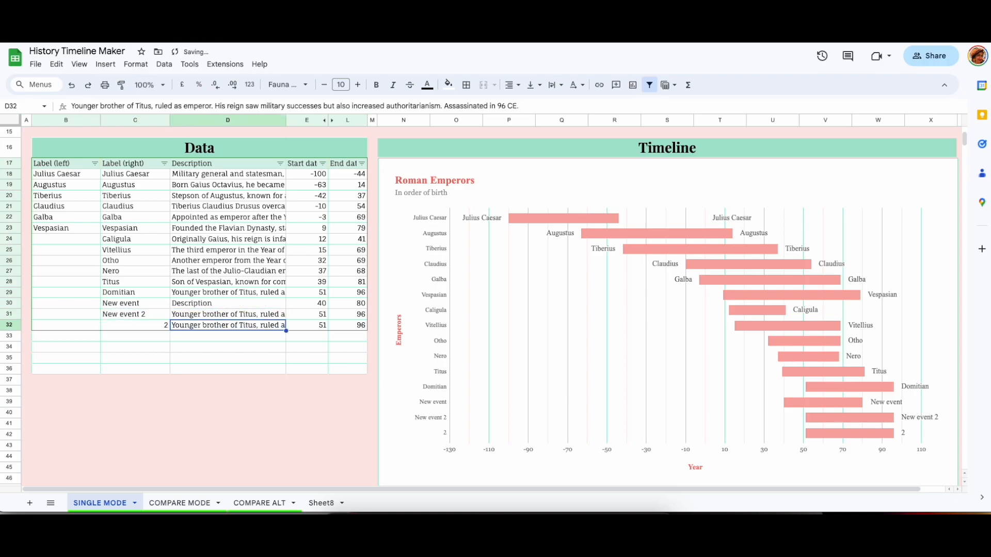
key(Right)
key(Up)
key(Up)
Extend the timeline chart's data range to B17:L36.
click(312, 186)
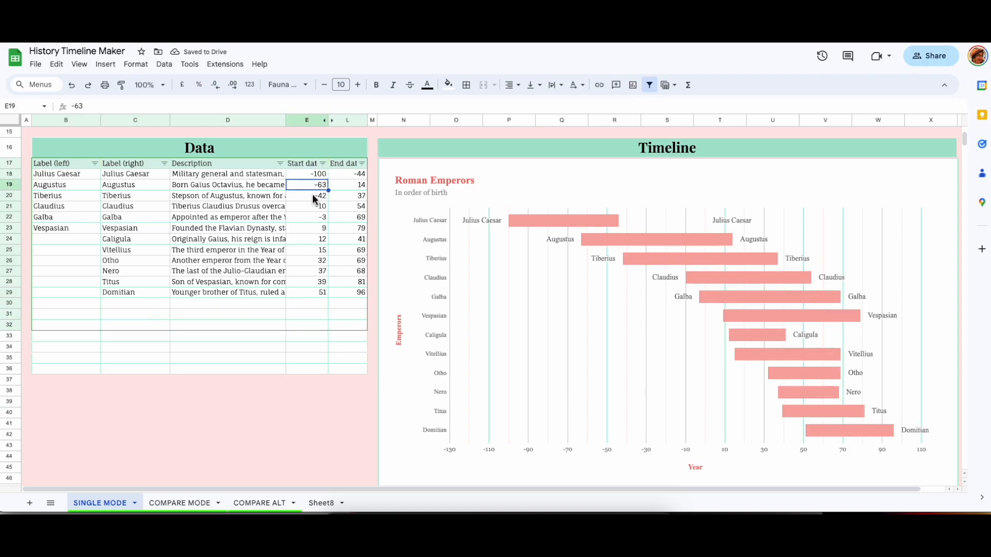
click(313, 198)
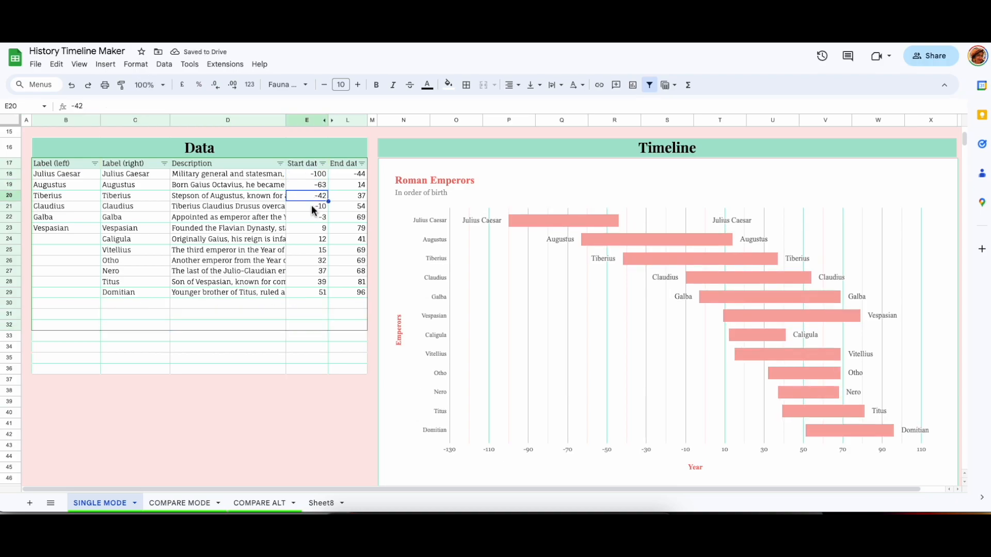
click(314, 207)
click(314, 218)
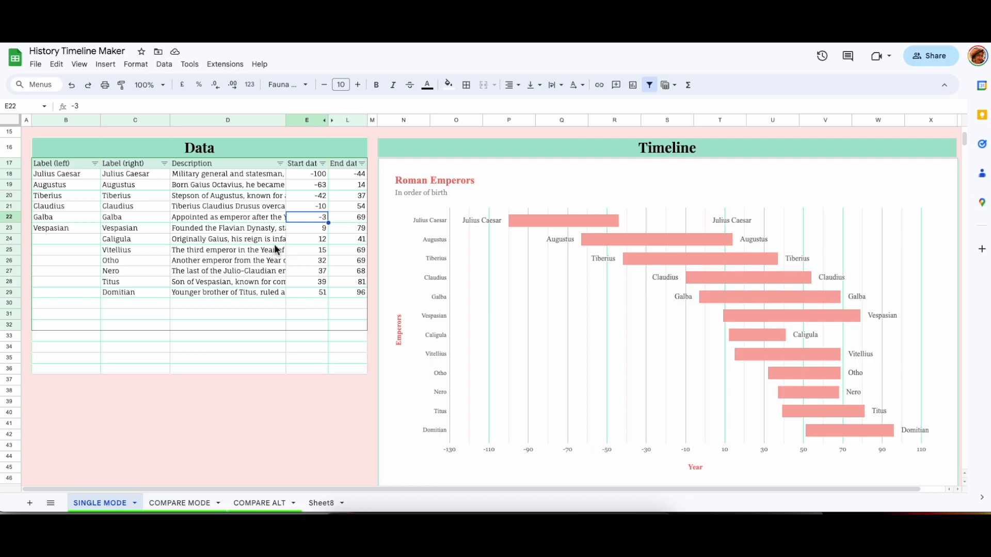
double_click(607, 183)
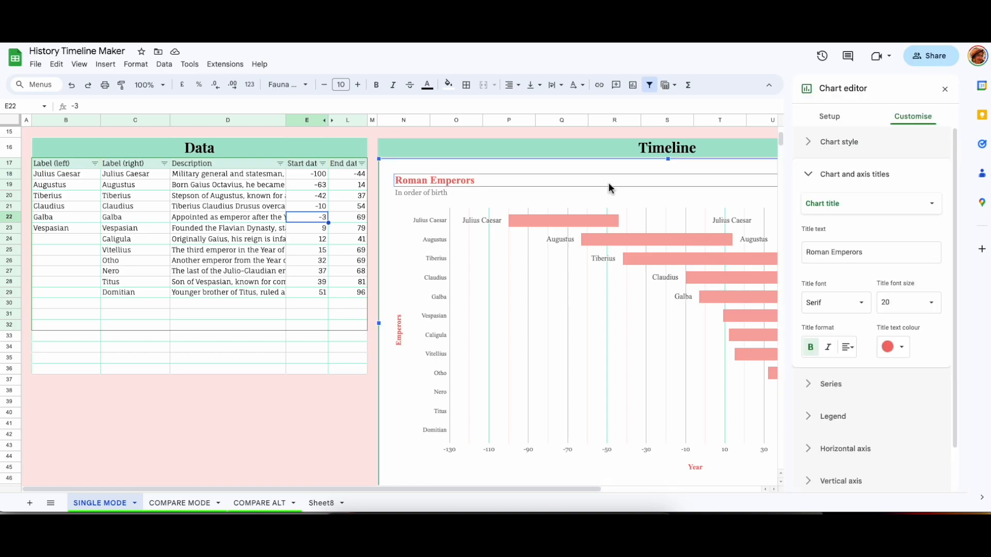
click(845, 118)
click(933, 245)
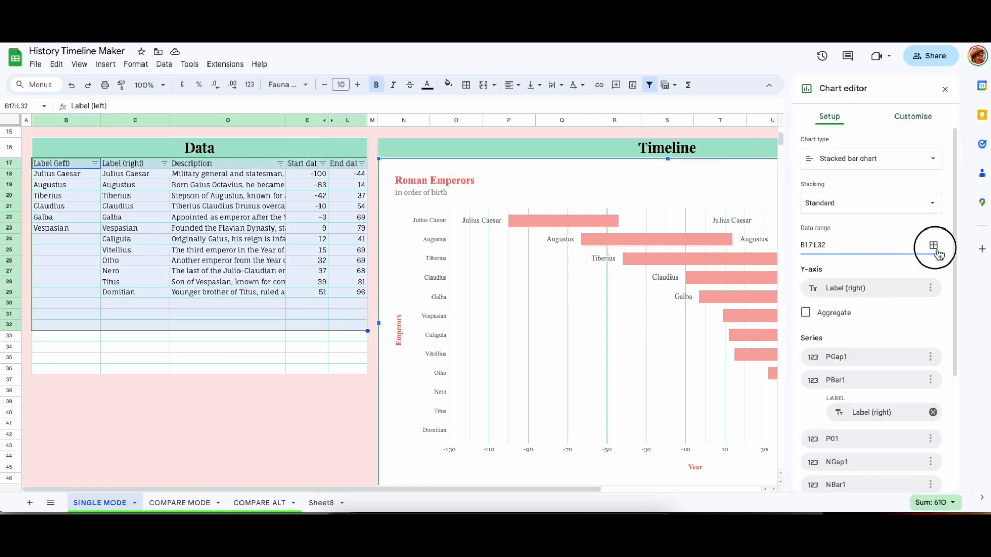
click(75, 174)
drag(93, 162, 350, 368)
click(560, 360)
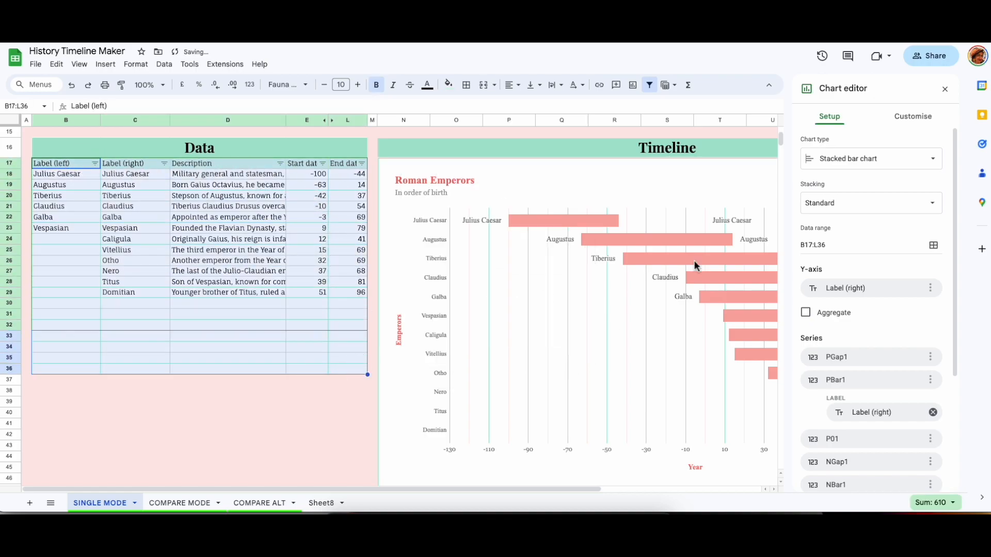
Remove the chart's Y-axis and add Label (right) back as the Y-axis.
scroll(860, 241, down, 2)
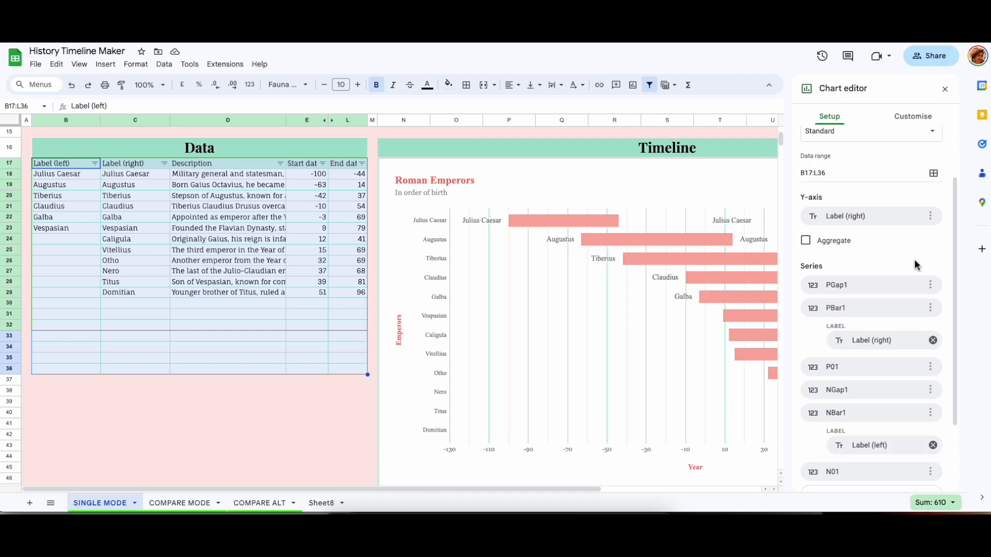
click(930, 216)
click(950, 237)
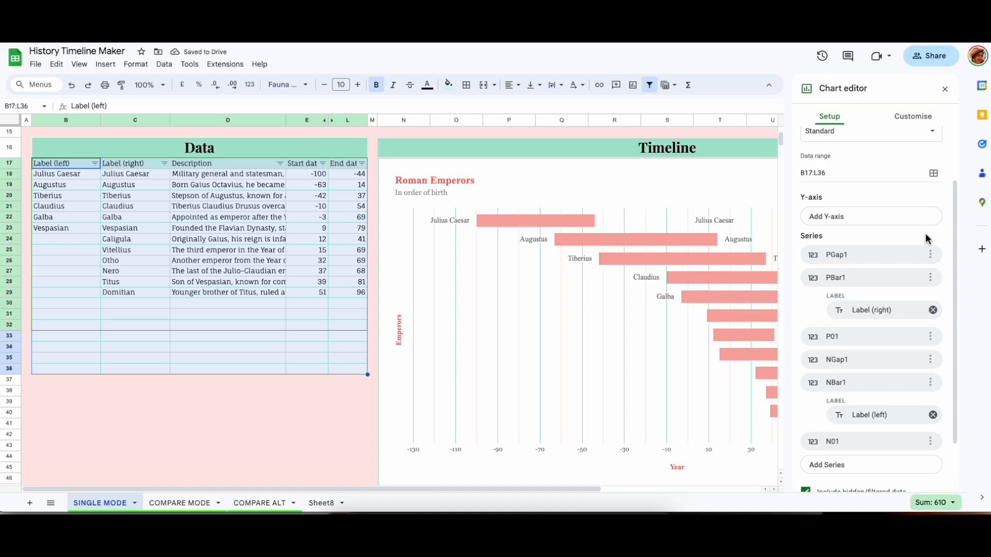
click(847, 216)
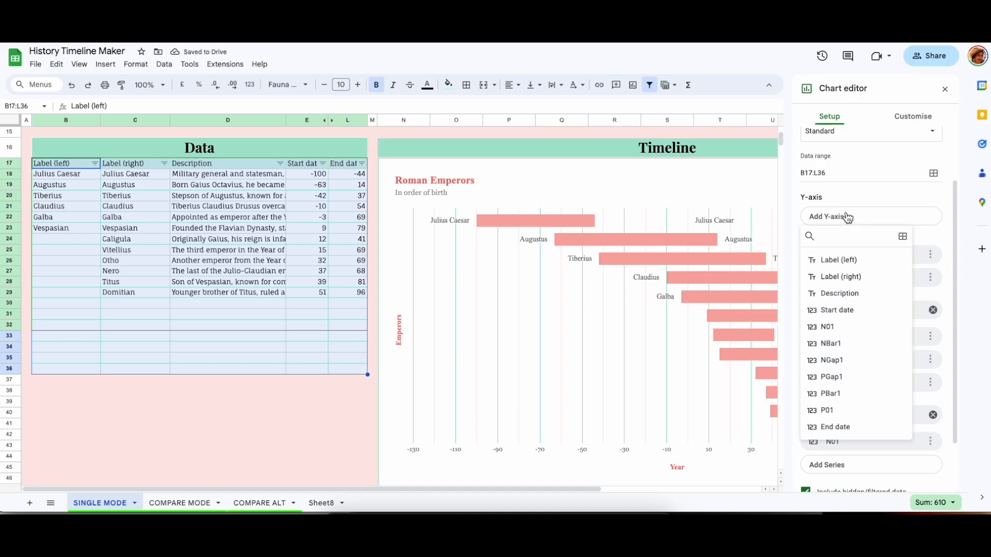
click(852, 277)
click(931, 215)
click(950, 238)
click(865, 219)
click(858, 277)
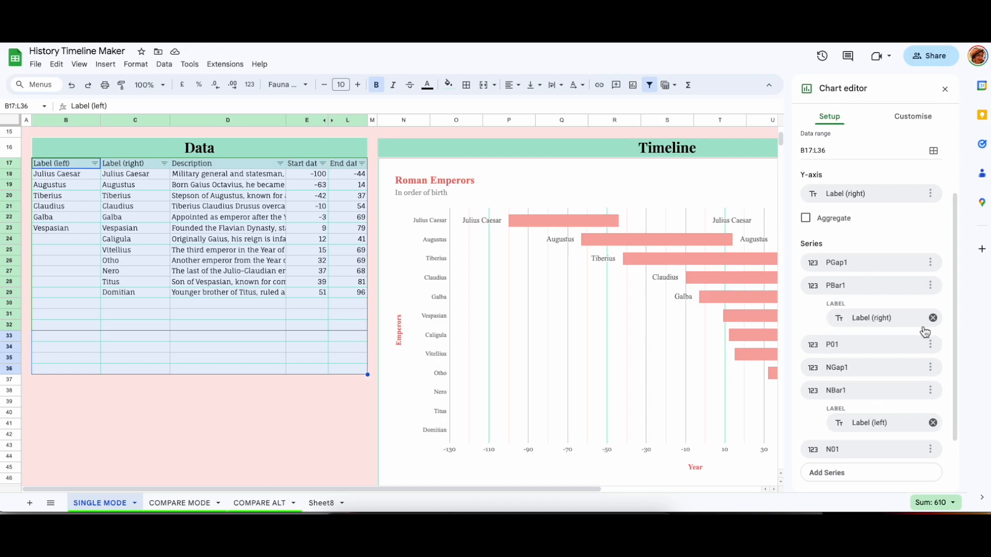
Review the chart's series options and open the Chart and axis titles customisation section.
scroll(925, 332, down, 1)
scroll(921, 323, down, 1)
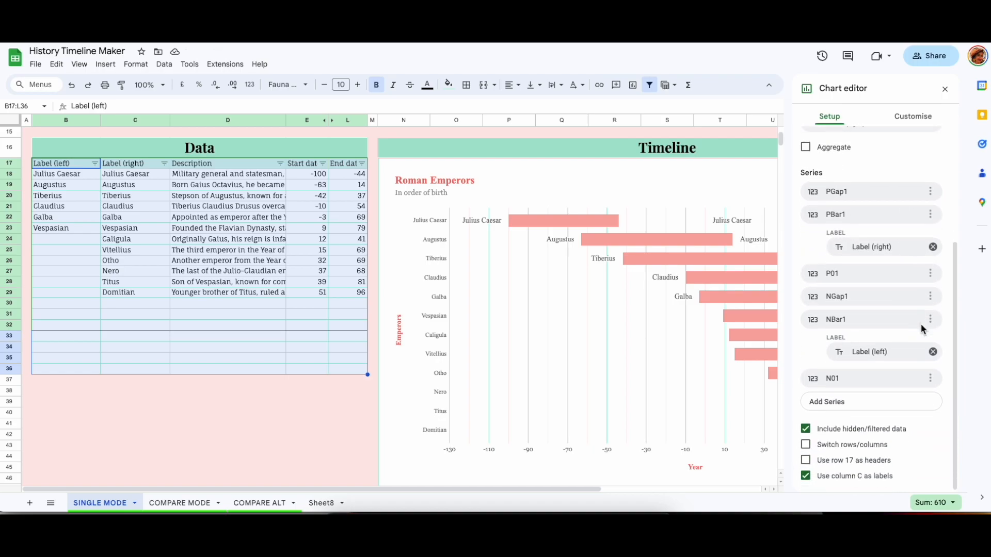
scroll(878, 343, up, 3)
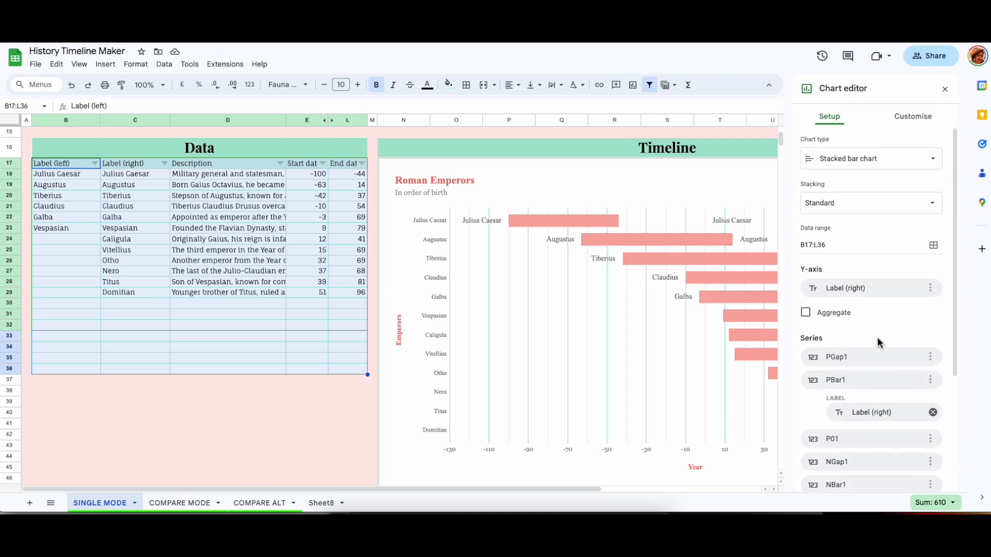
click(912, 116)
click(814, 144)
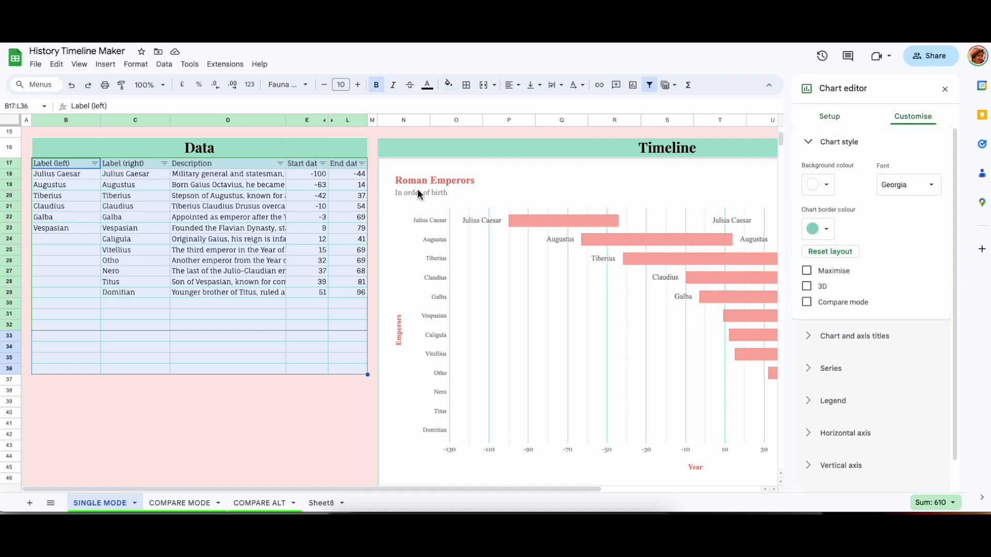
click(815, 149)
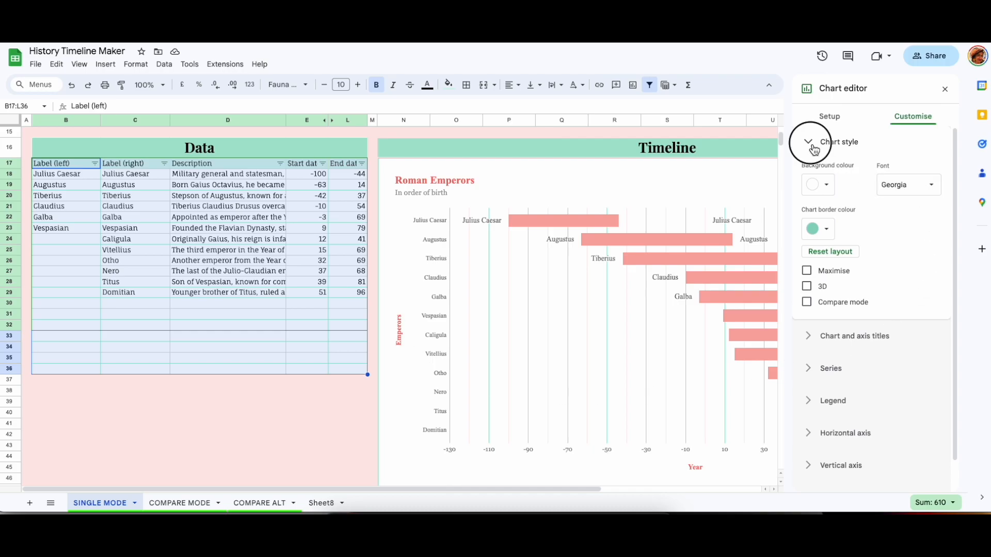
click(815, 176)
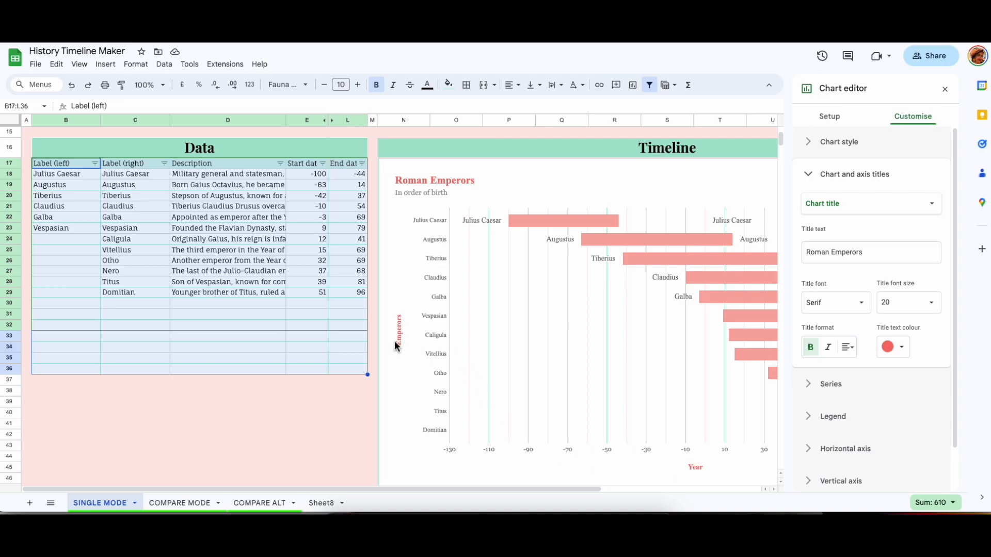
Switch the chart title settings to show the chart subtitle.
click(843, 209)
click(839, 221)
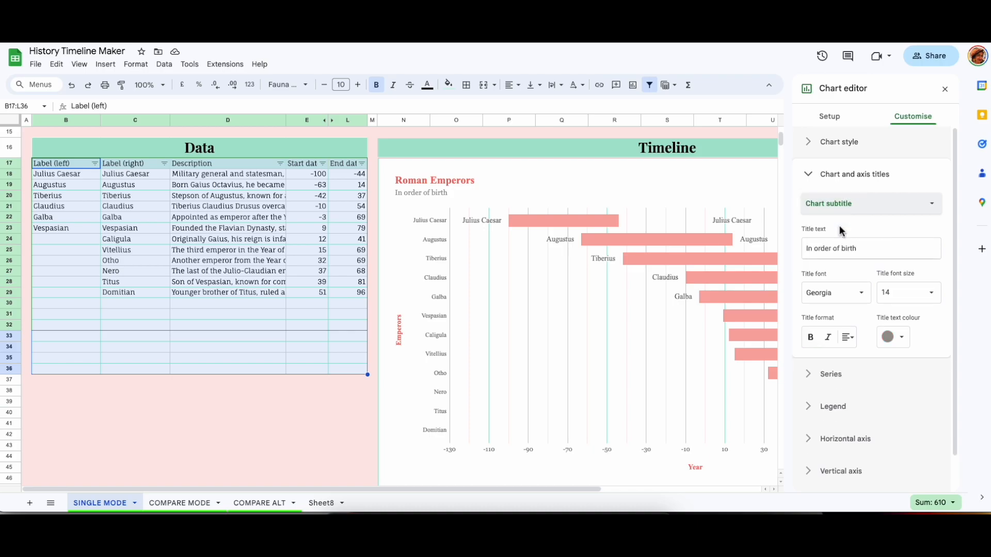
Open the series settings and switch between the NBar1 and PBar1 series, inspecting their bars in the chart.
click(831, 374)
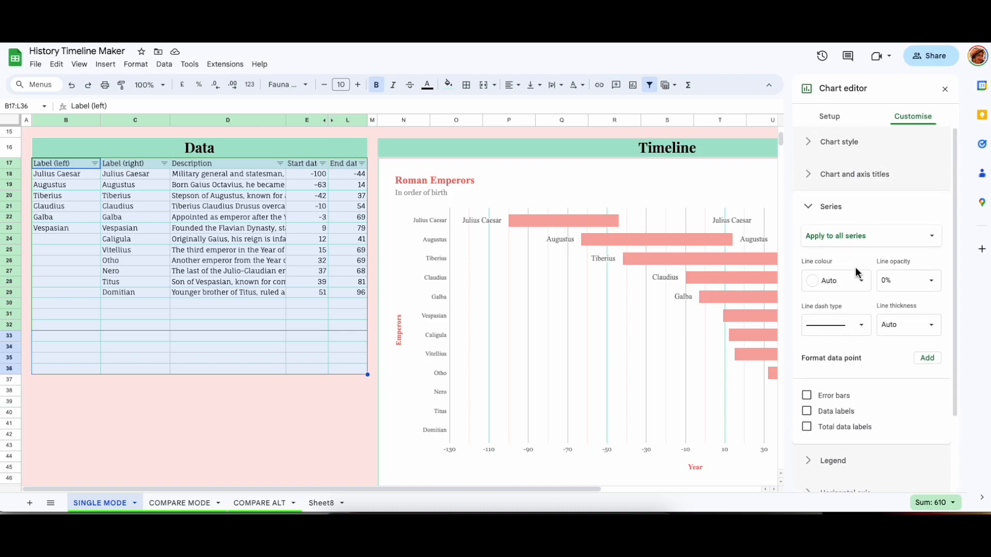
click(861, 238)
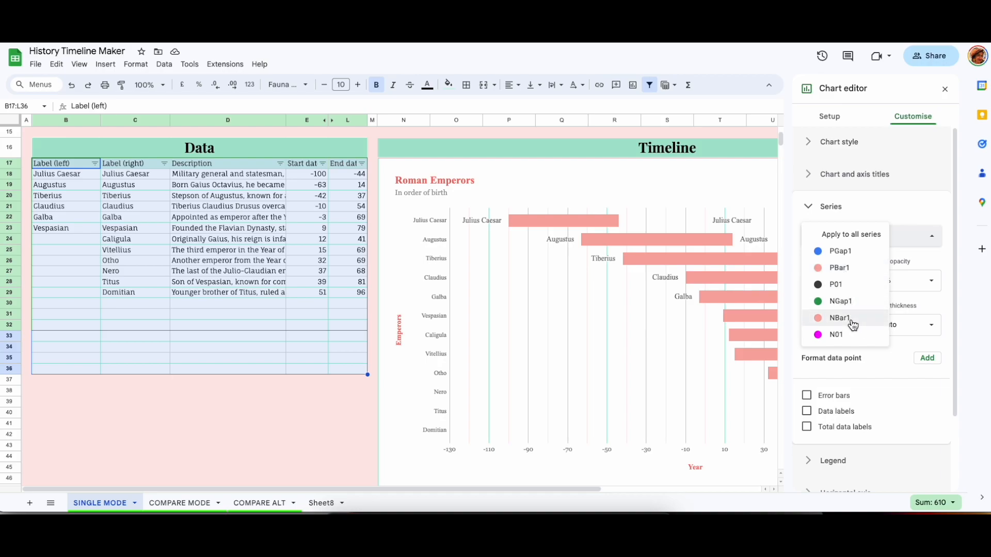
click(577, 224)
click(589, 226)
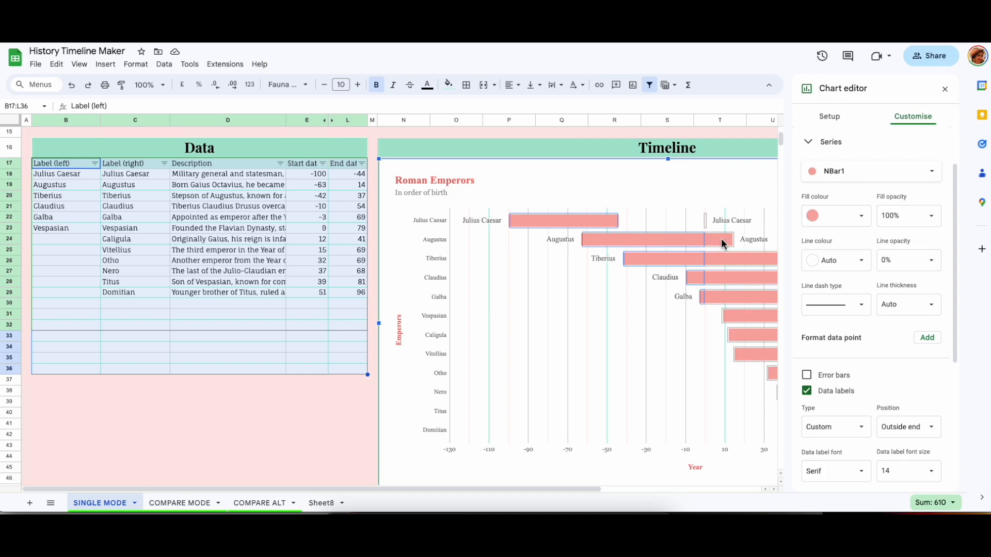
click(867, 170)
click(851, 121)
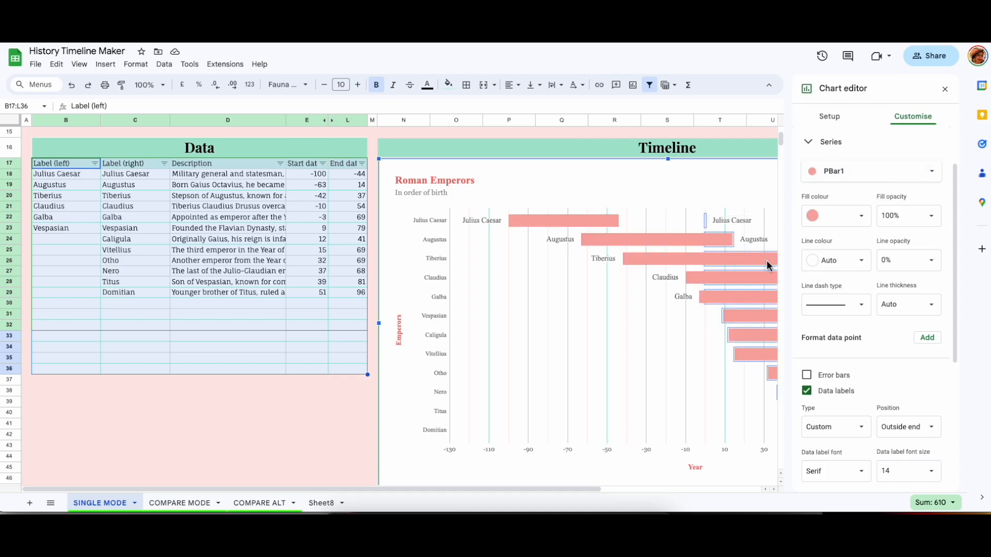
click(870, 171)
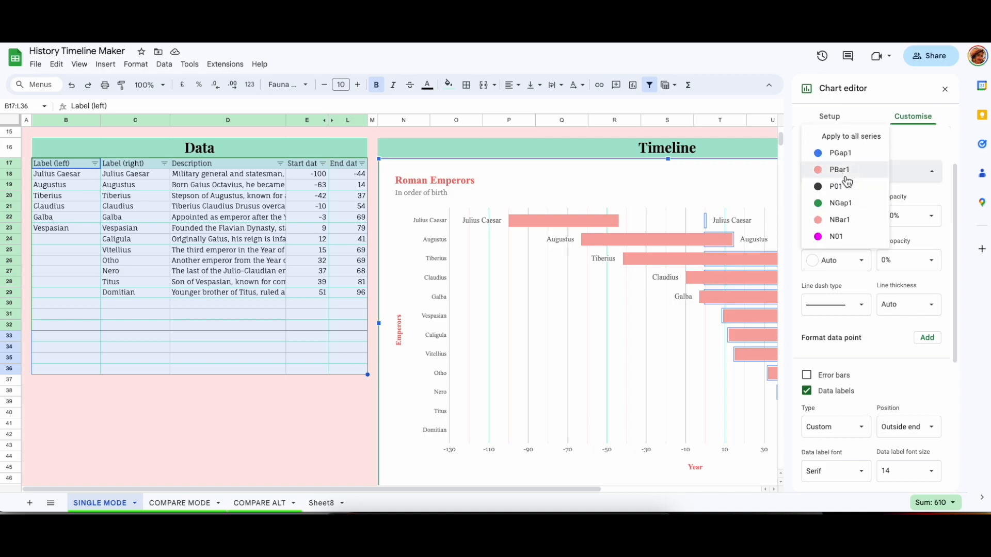
click(842, 219)
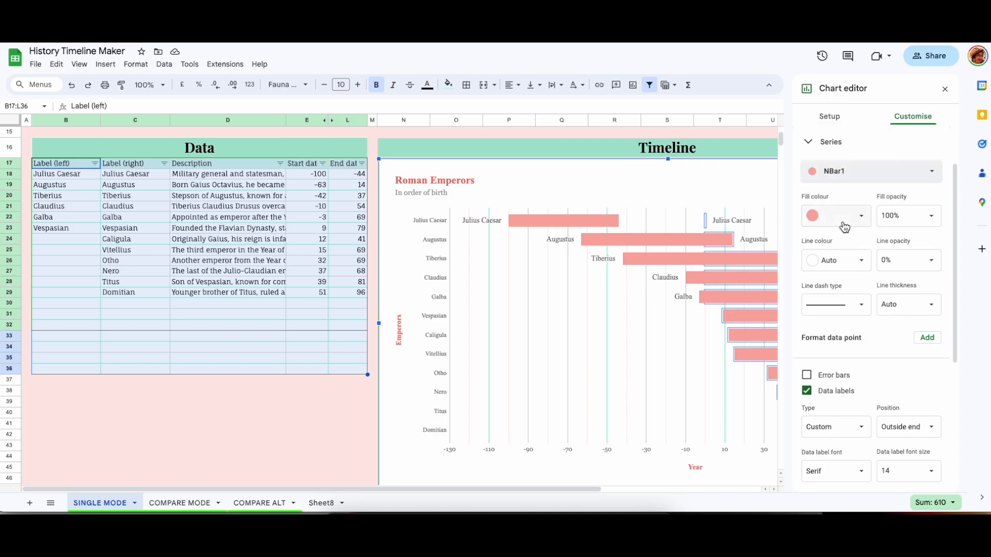
click(659, 240)
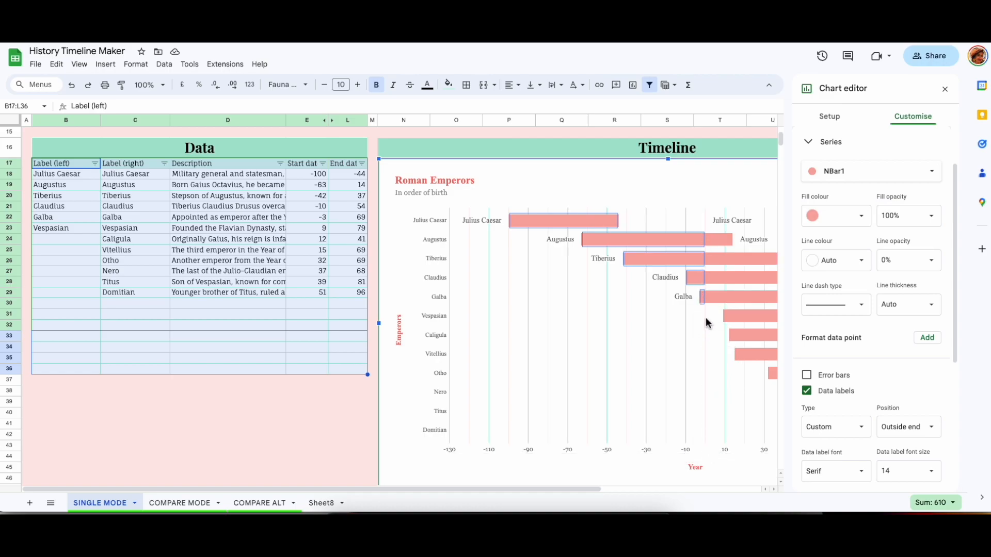
click(721, 245)
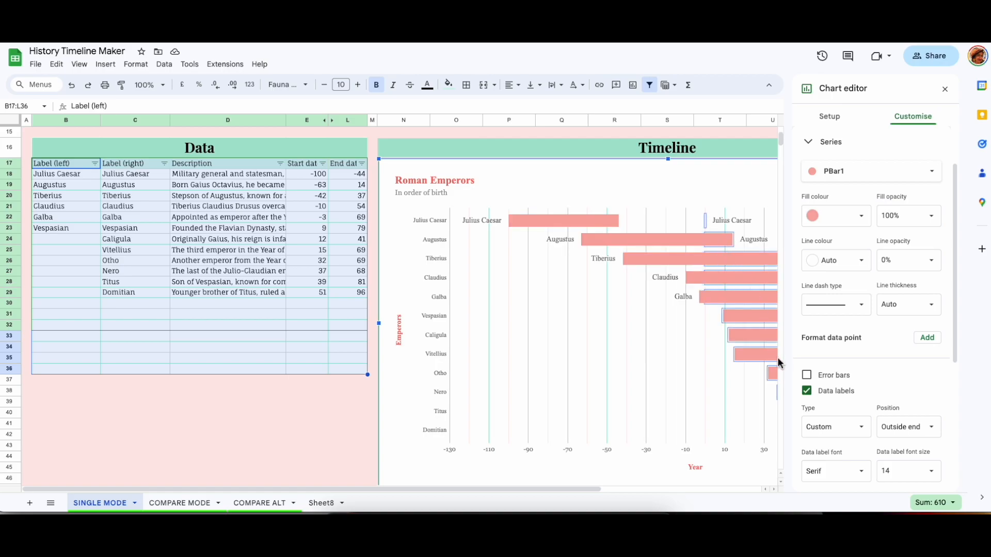
click(664, 238)
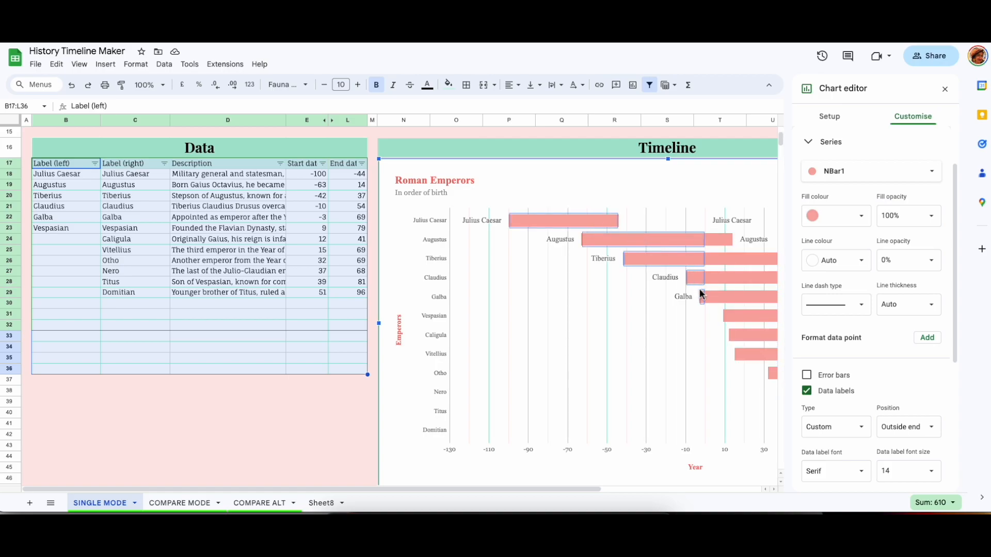
click(848, 176)
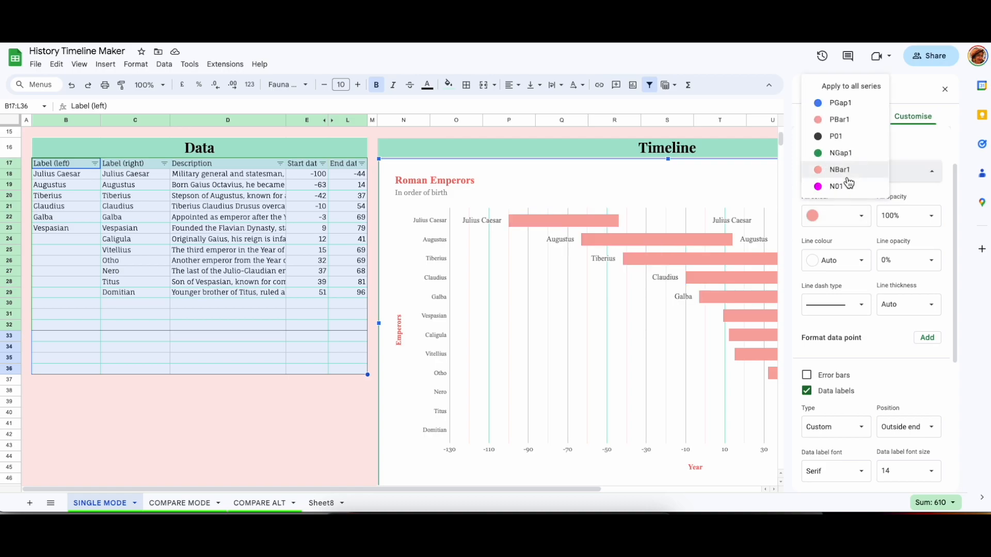
click(848, 121)
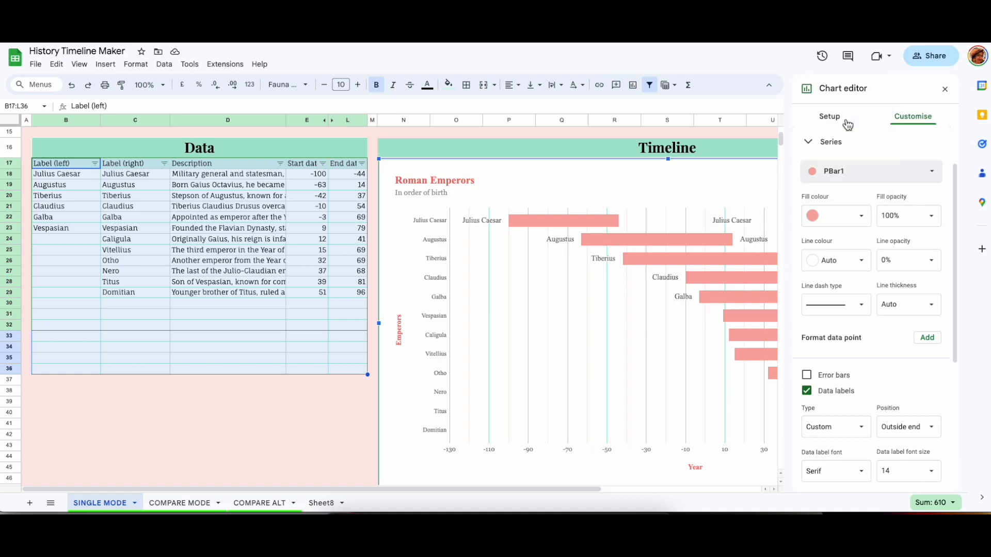
Experiment with the PBar1 series fill colour and data-point formatting, returning to the pink fill.
click(861, 222)
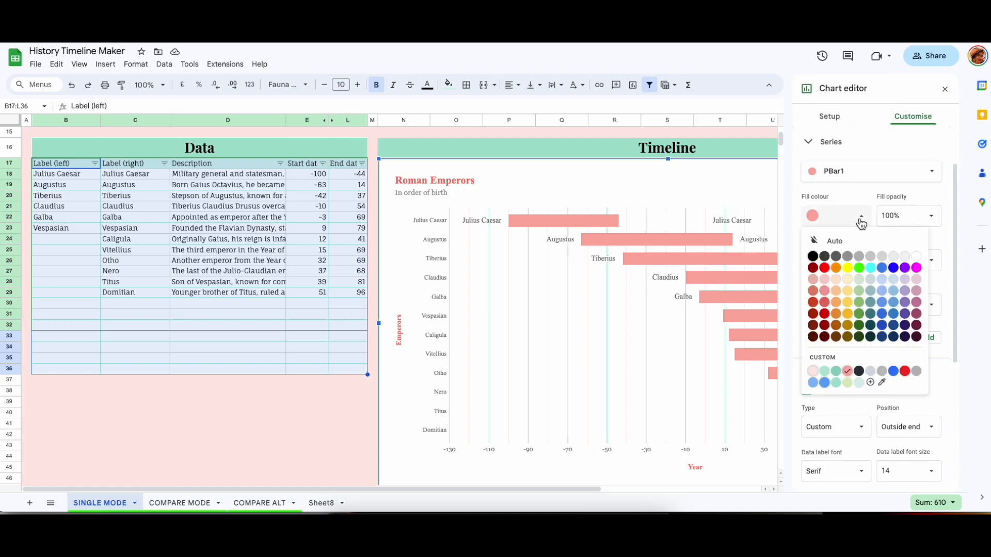
click(846, 372)
click(721, 372)
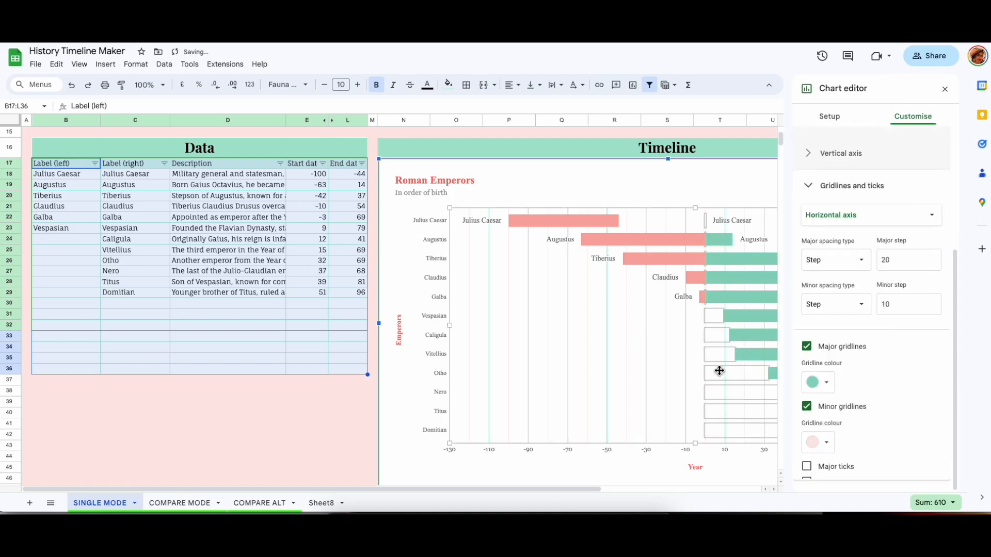
scroll(719, 373, right, 5)
click(404, 242)
click(426, 276)
click(385, 239)
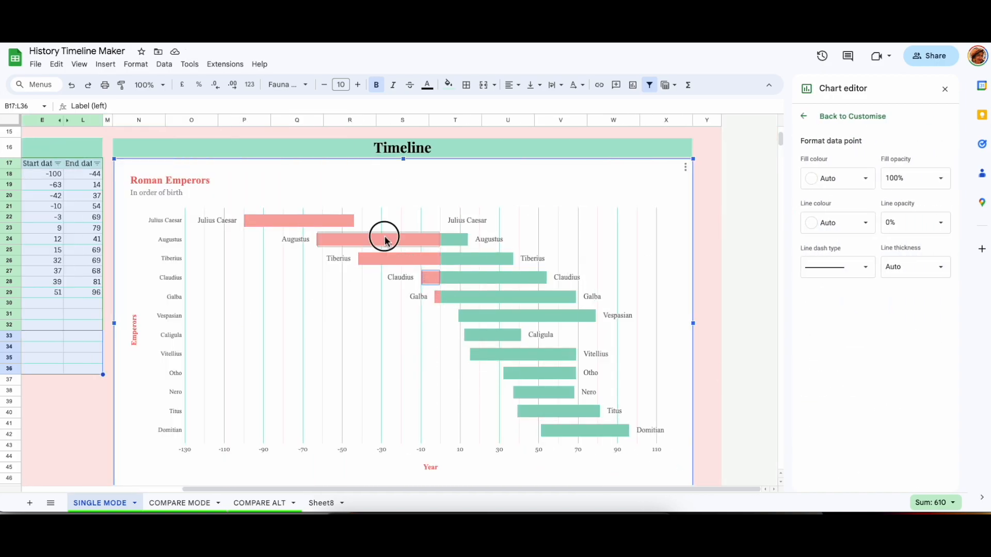
click(804, 116)
click(872, 171)
click(841, 161)
click(858, 222)
click(846, 373)
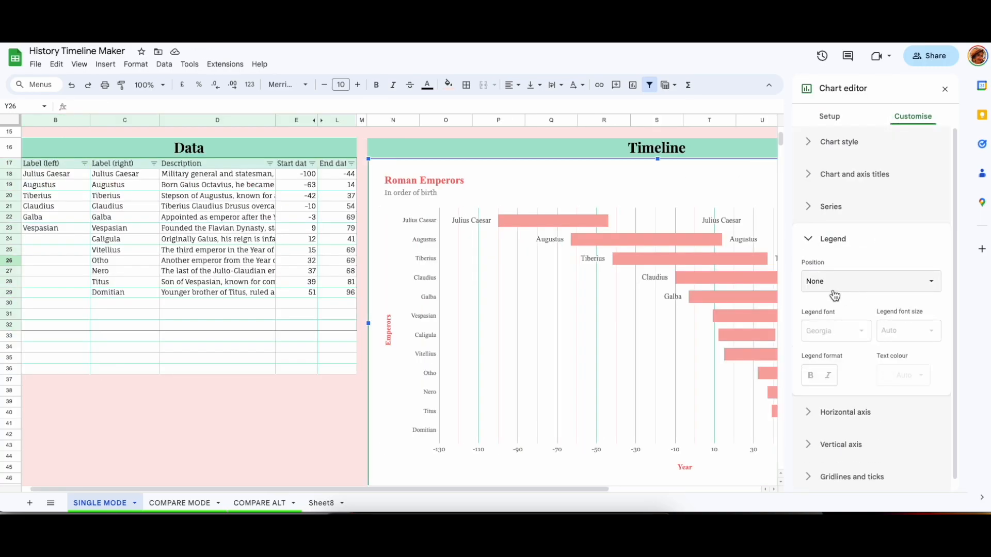
Review the legend position and the horizontal axis options.
click(837, 288)
click(833, 295)
click(832, 289)
click(841, 269)
click(814, 239)
click(821, 270)
scroll(889, 290, down, 1)
scroll(742, 279, right, 5)
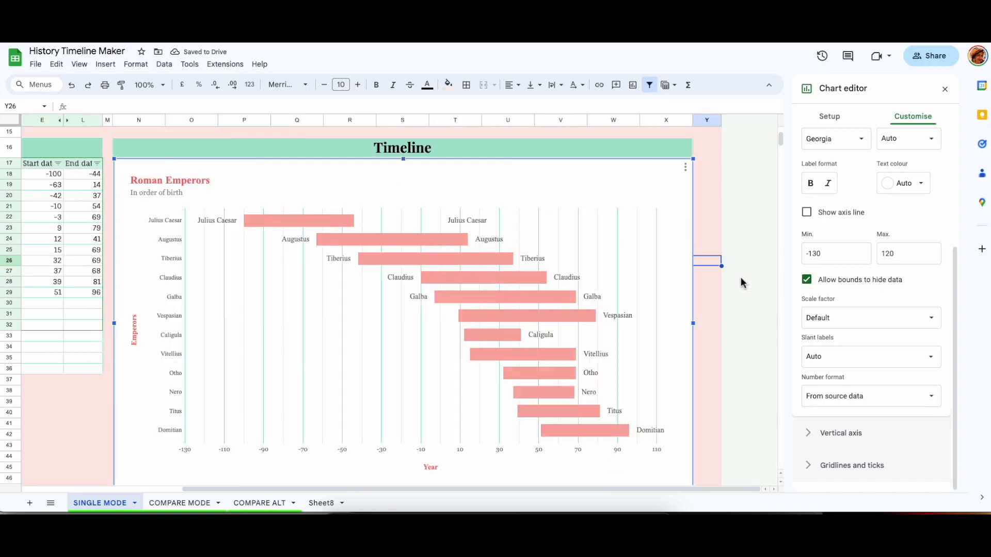
scroll(742, 279, down, 1)
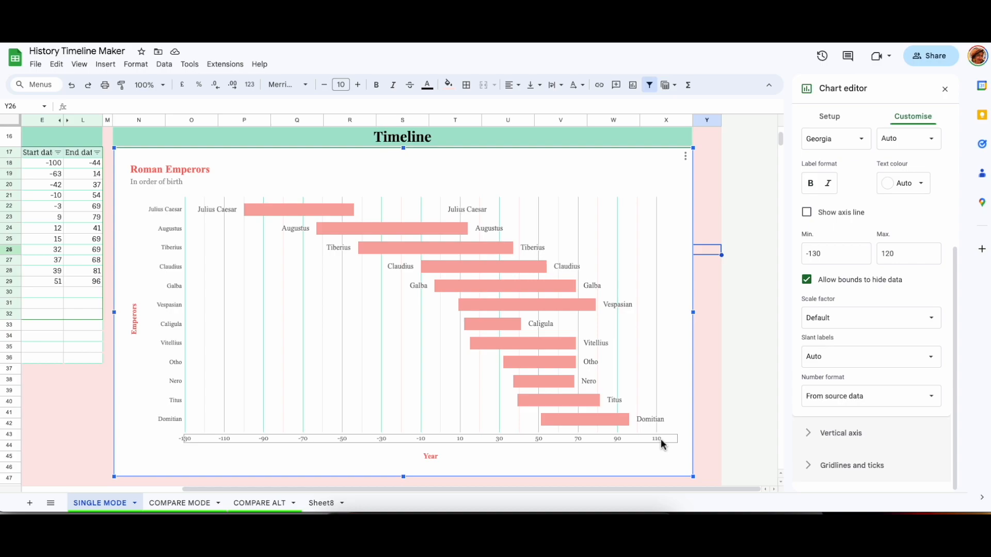
Try setting the horizontal axis minimum to -200 and maximum to 200.
drag(821, 254, 809, 255)
text(200)
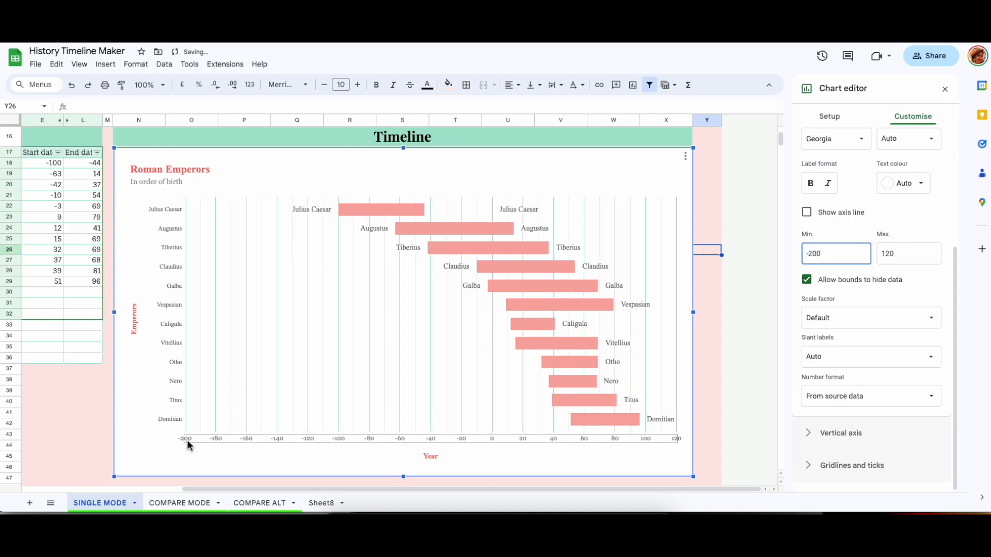
double_click(880, 253)
text(200)
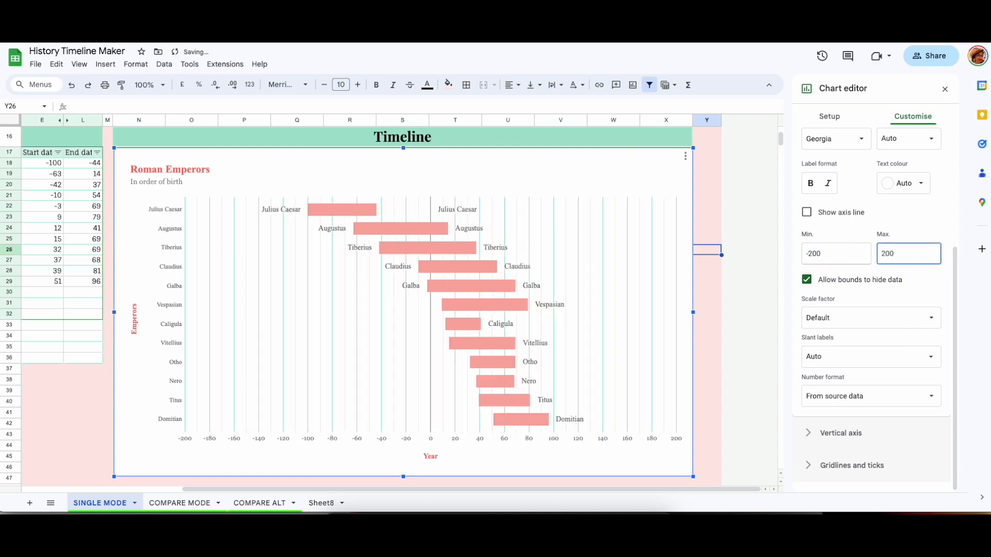
Open the gridlines and ticks settings and toggle the major and minor ticks on and off.
click(811, 307)
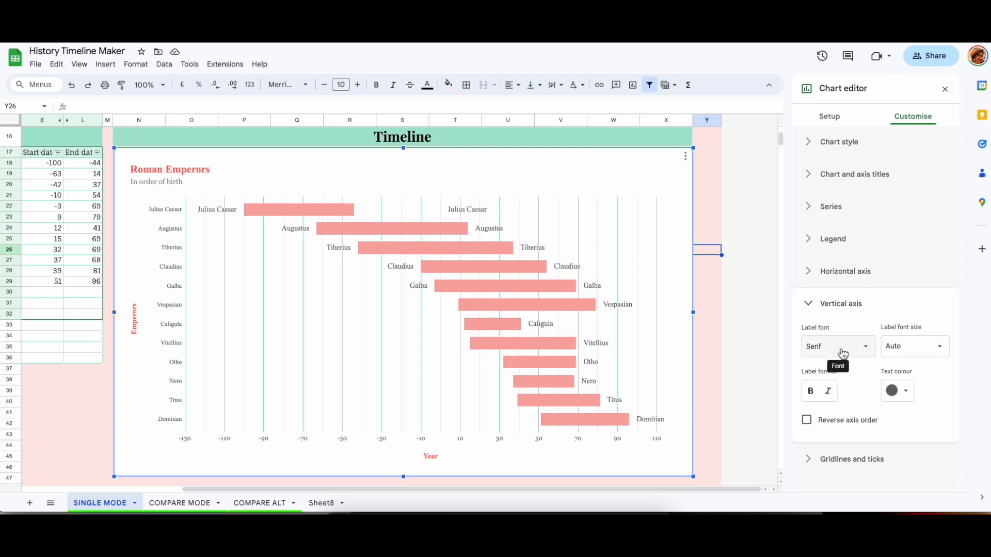
click(813, 304)
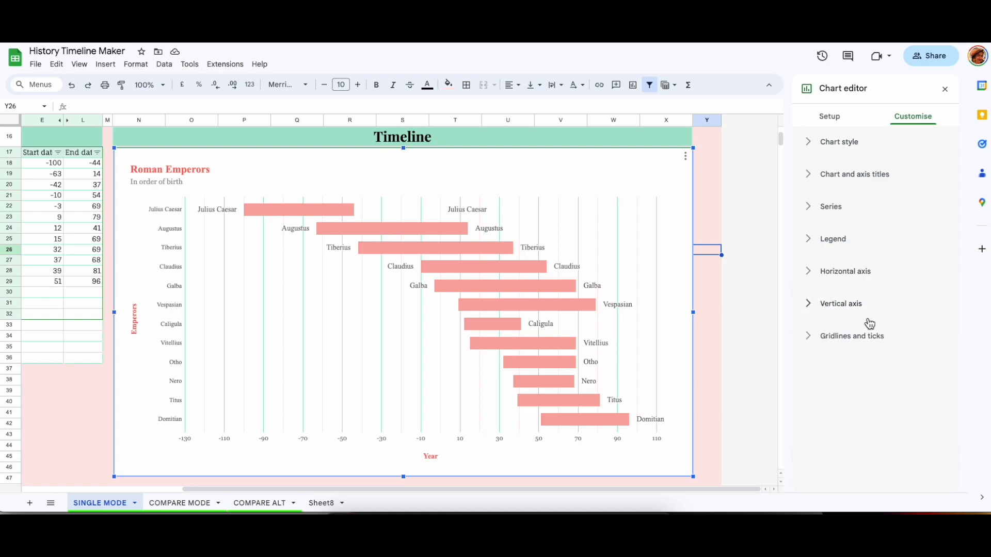
click(813, 337)
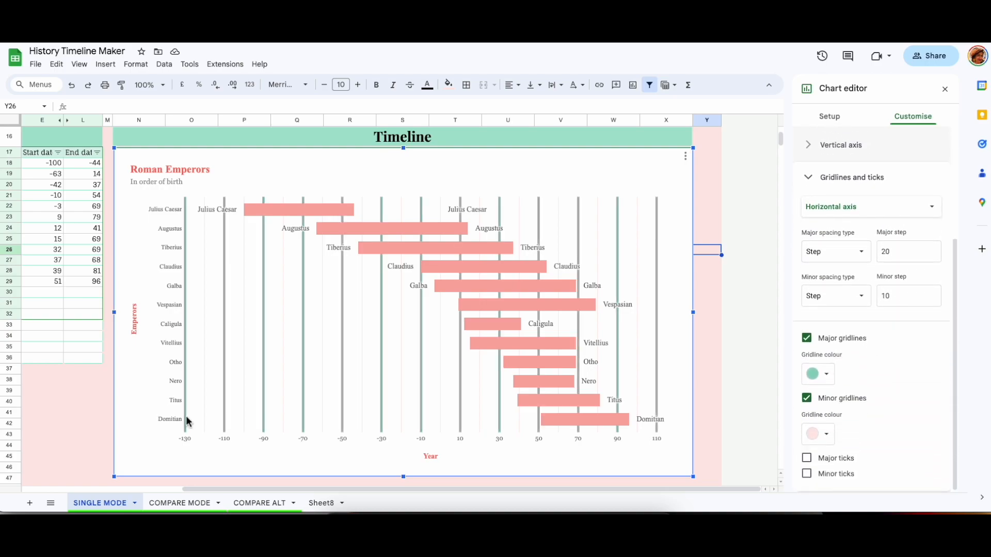
click(897, 252)
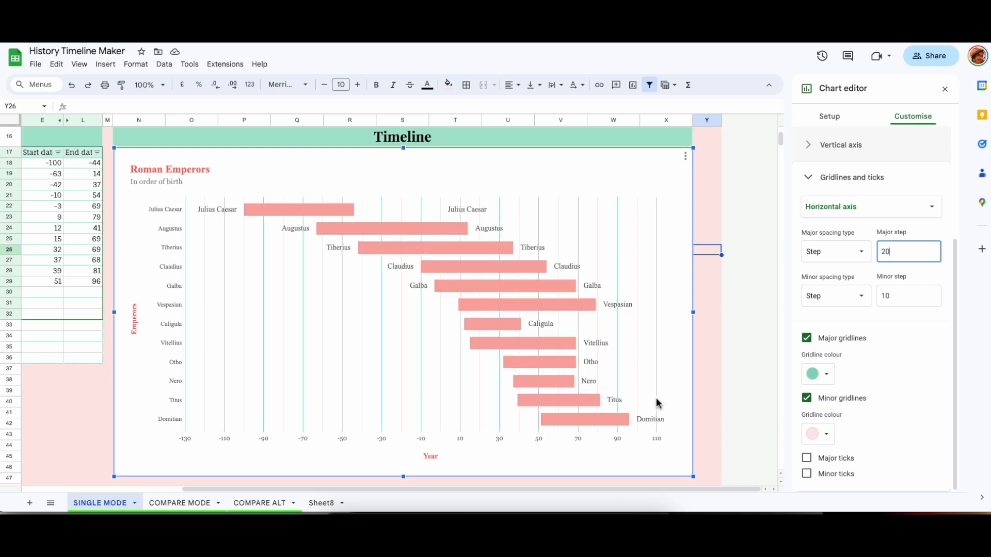
click(808, 459)
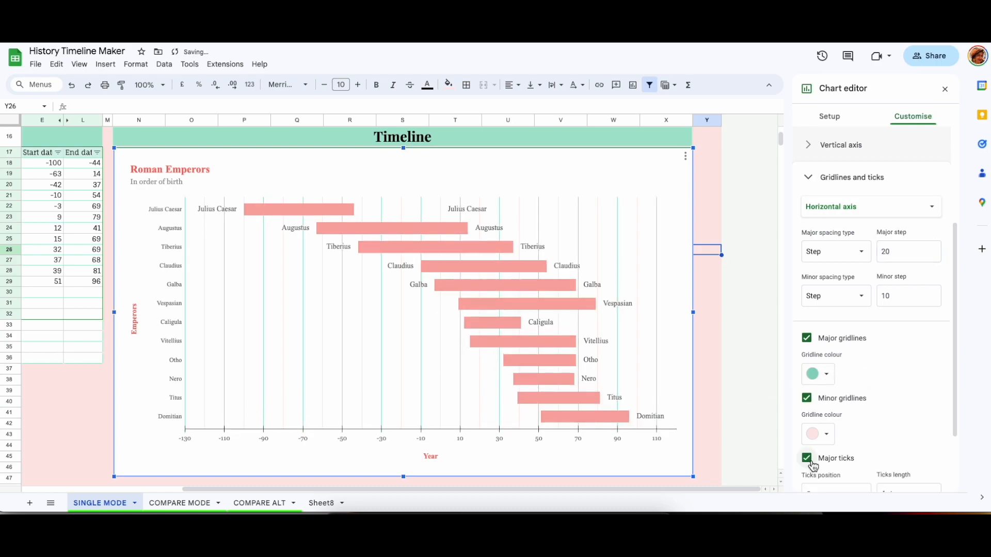
click(811, 464)
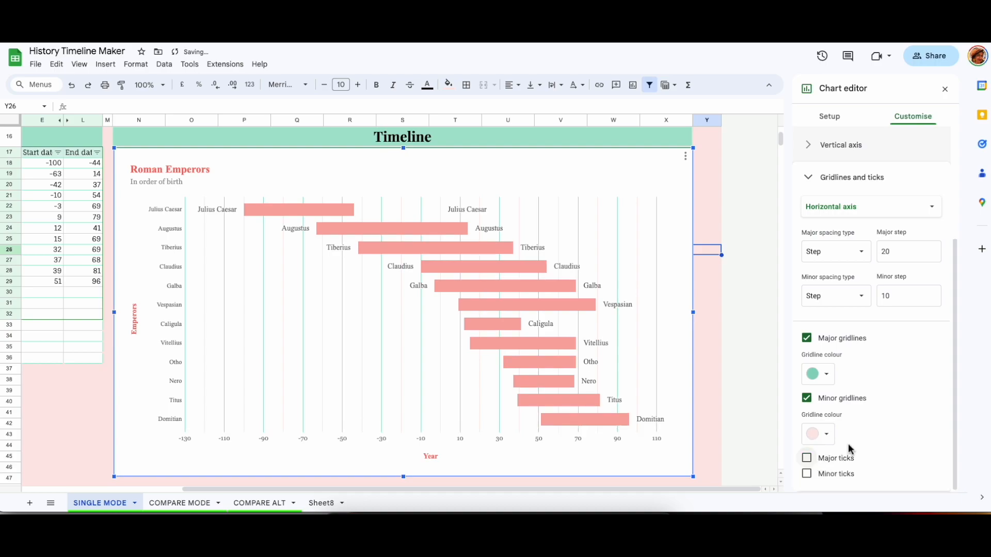
click(810, 476)
click(810, 476)
Try different gridline step values, setting the minor step back to 10.
double_click(899, 290)
text(50)
double_click(876, 336)
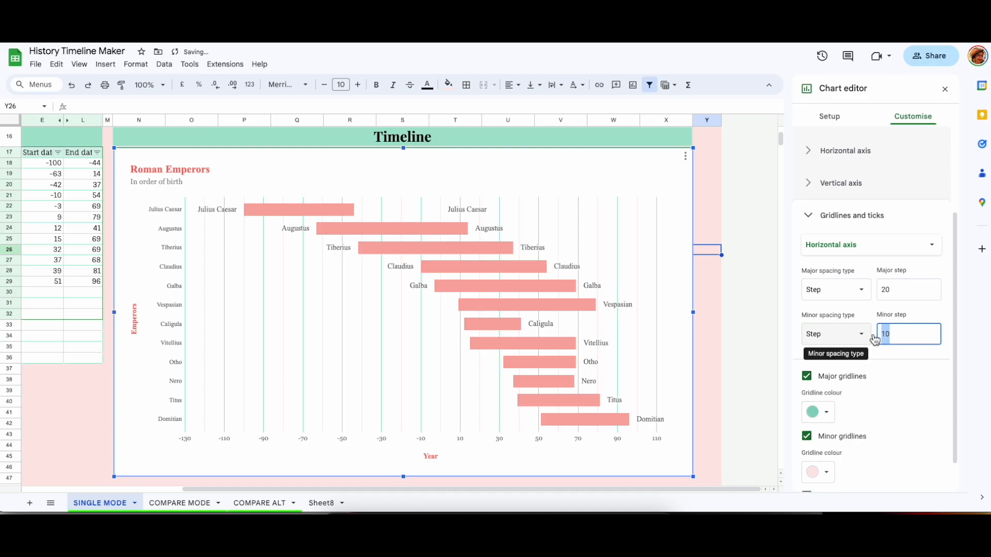
text(5)
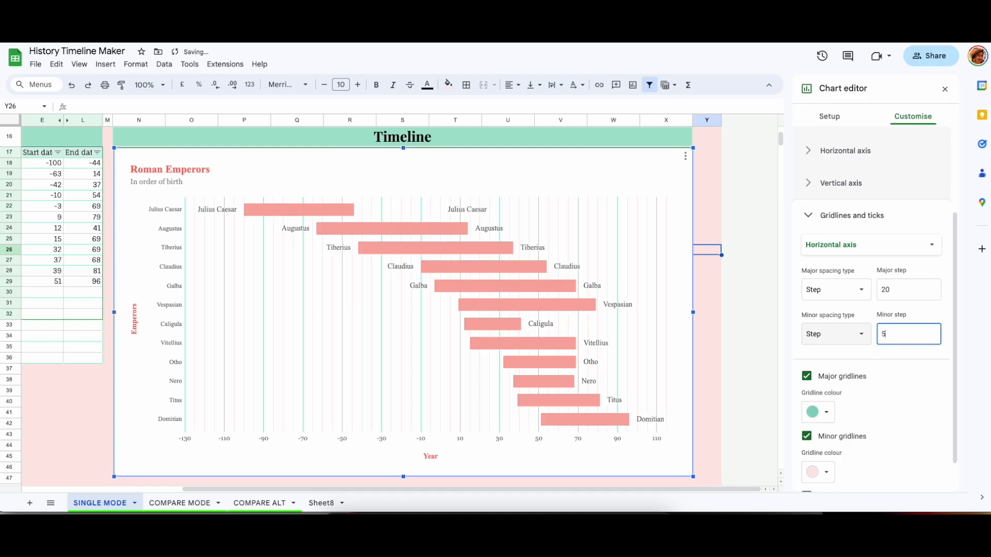
key(BackSpace)
text(10)
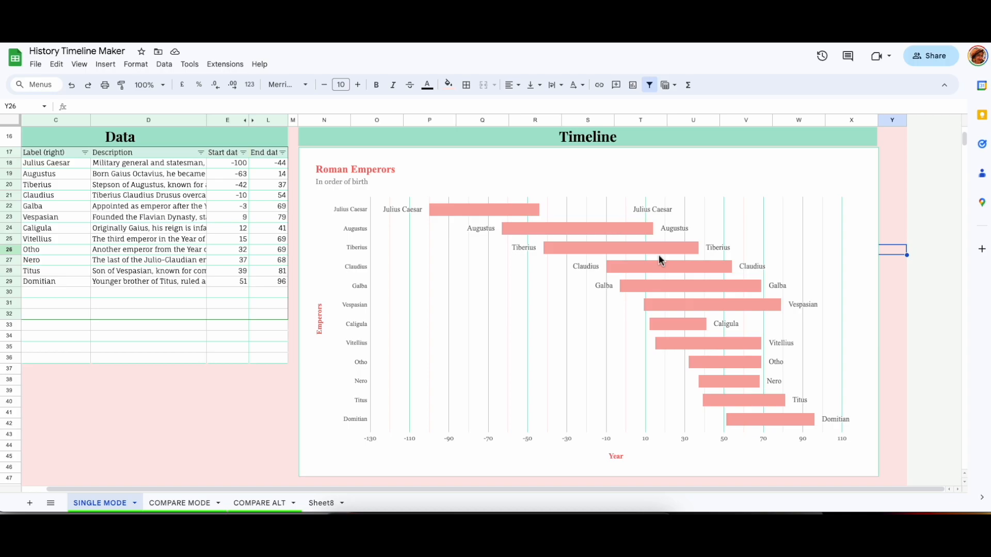
Format the Julius Caesar bar of NBar1 as a data point with a blue fill.
double_click(464, 211)
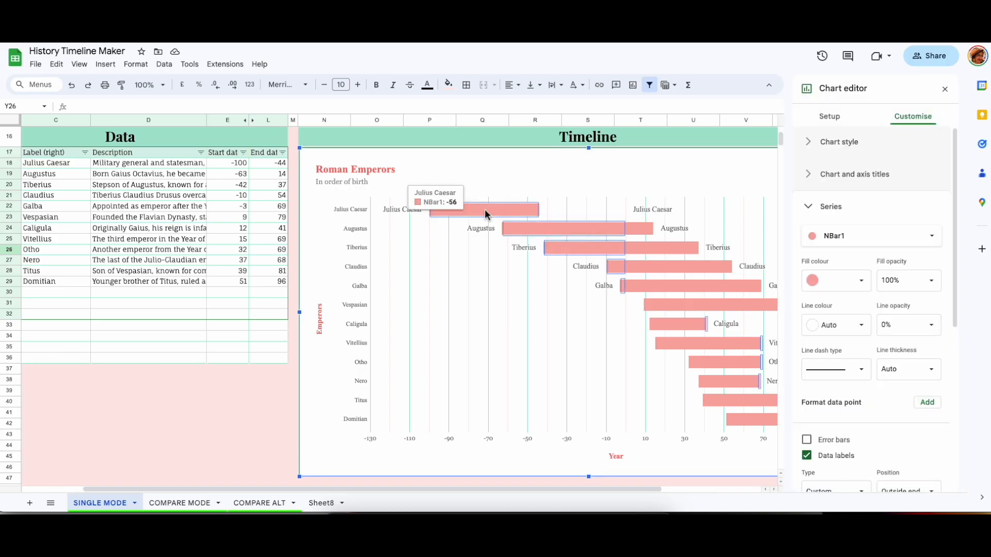
click(526, 209)
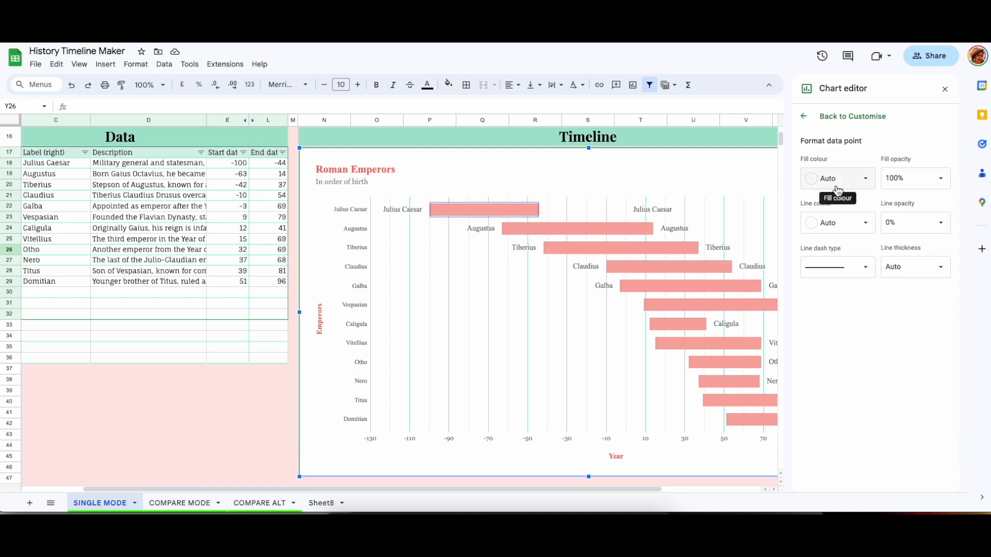
click(867, 181)
click(892, 333)
click(804, 117)
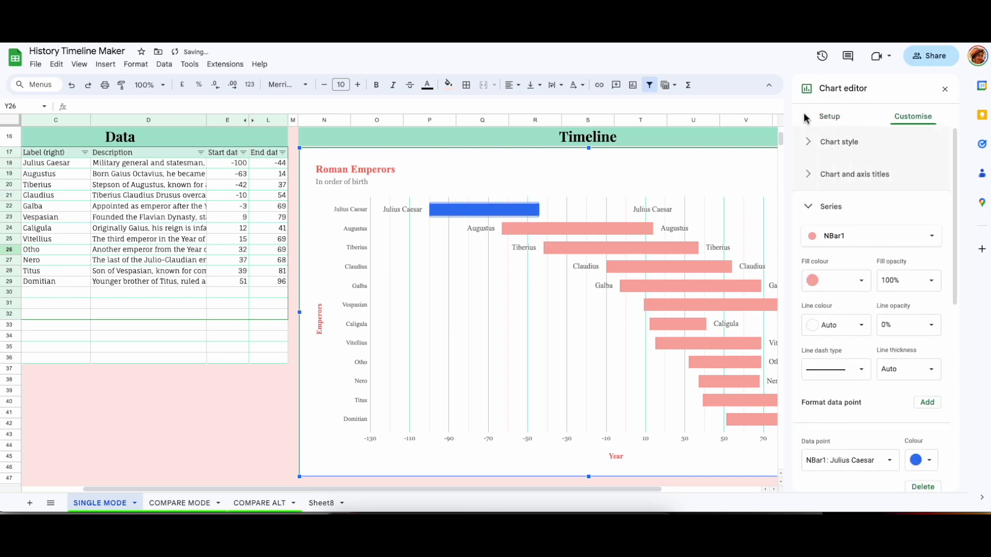
Delete the Julius Caesar data-point formatting and close the chart editor.
scroll(908, 393, down, 3)
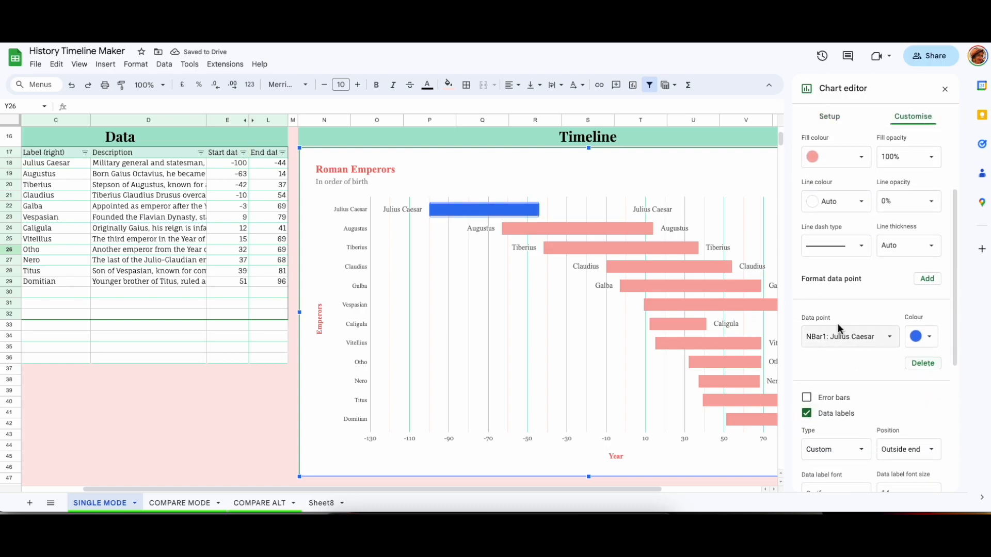
click(923, 363)
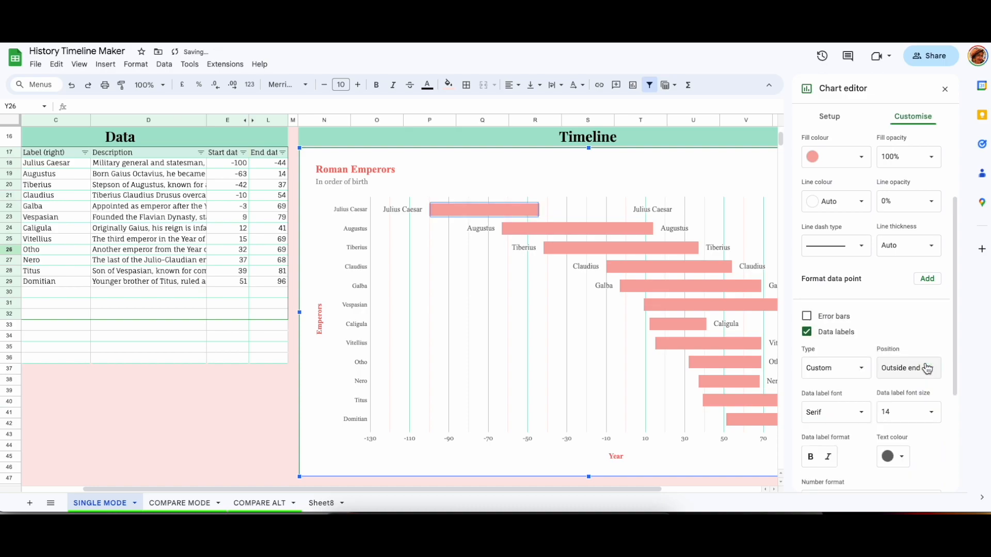
click(945, 88)
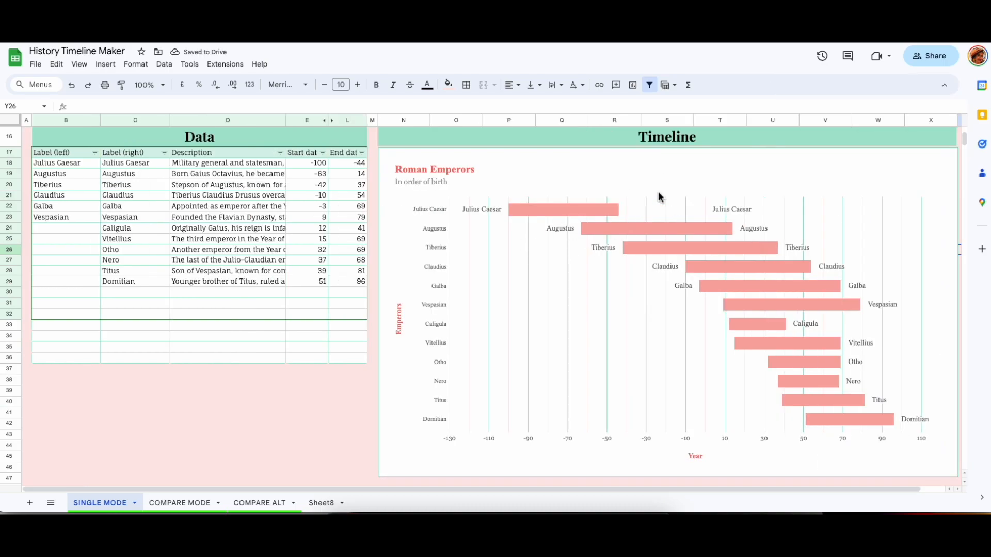
Format the Augustus bar of the timeline chart as a data point with a teal fill.
double_click(573, 209)
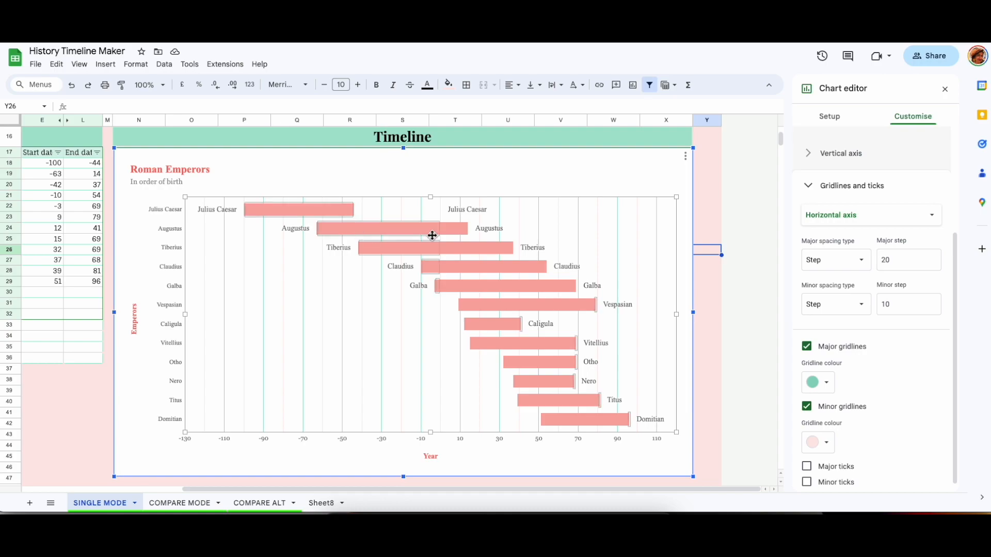
click(416, 234)
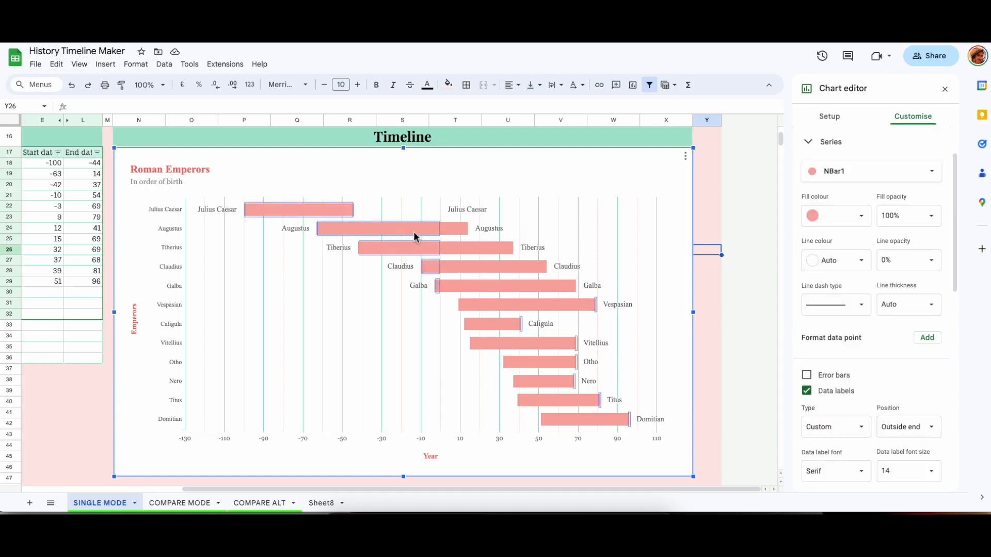
click(361, 277)
click(390, 236)
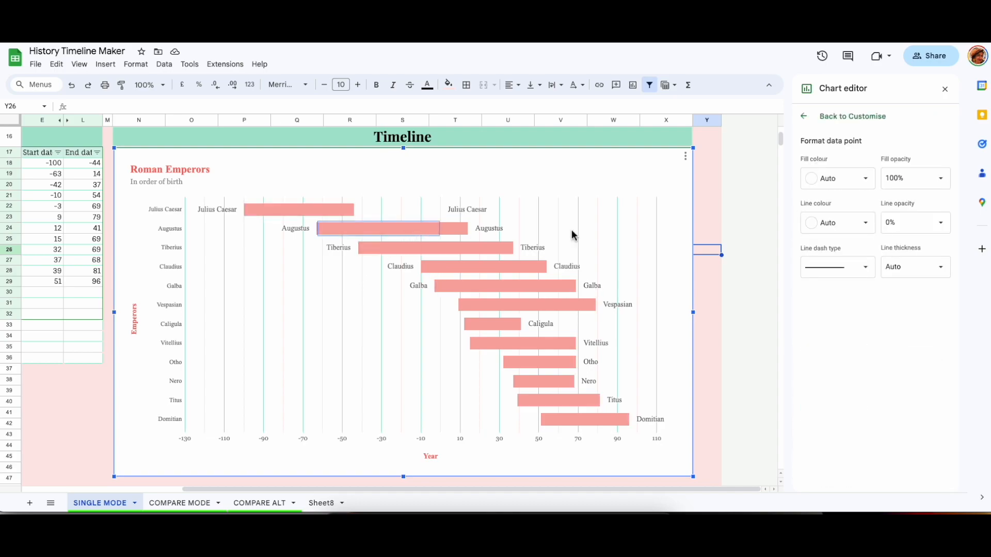
click(860, 182)
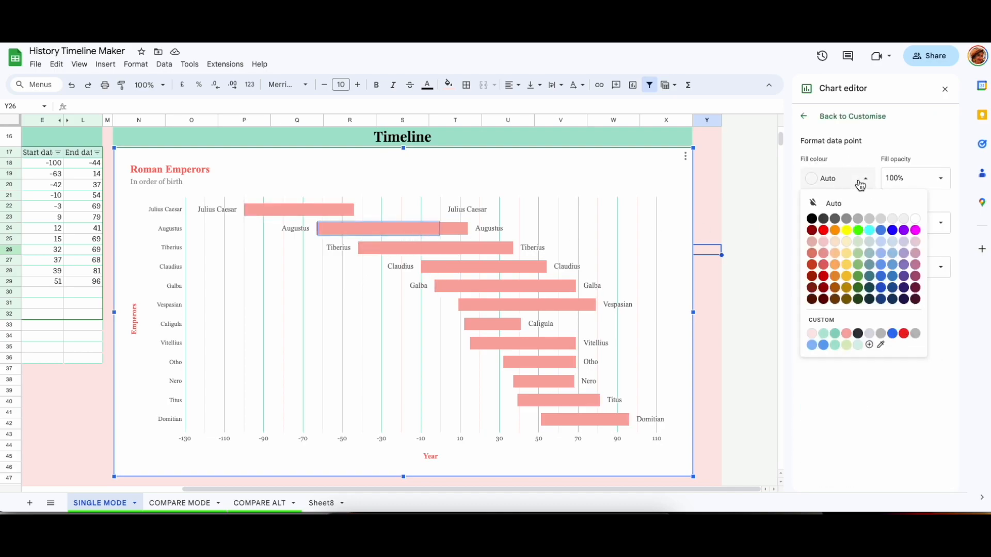
click(835, 334)
click(452, 230)
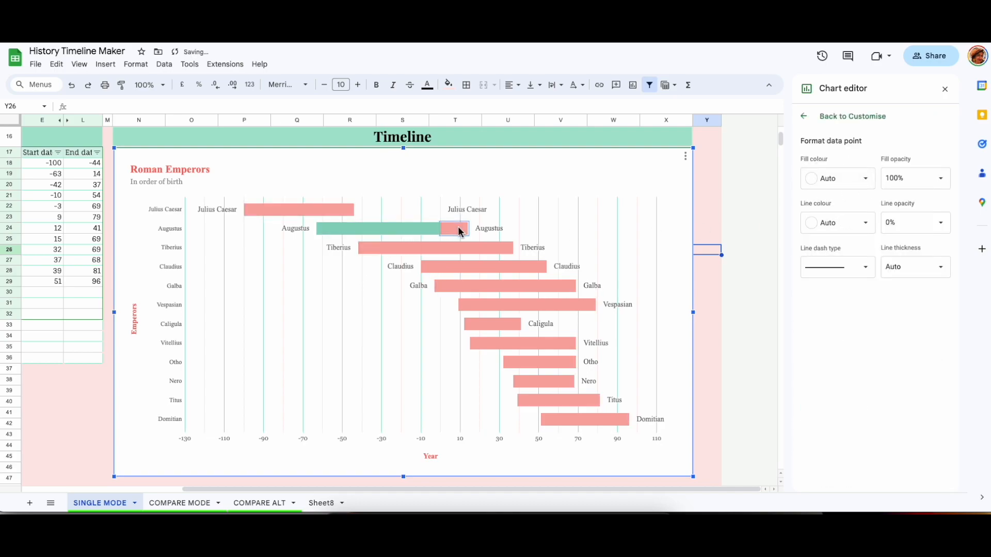
click(866, 180)
click(847, 334)
click(849, 183)
click(835, 333)
click(746, 244)
Switch to the Compare Mode sheet and inspect how its timeline chart's individual bars are formatted as data points.
scroll(825, 227, up, 2)
scroll(838, 215, up, 3)
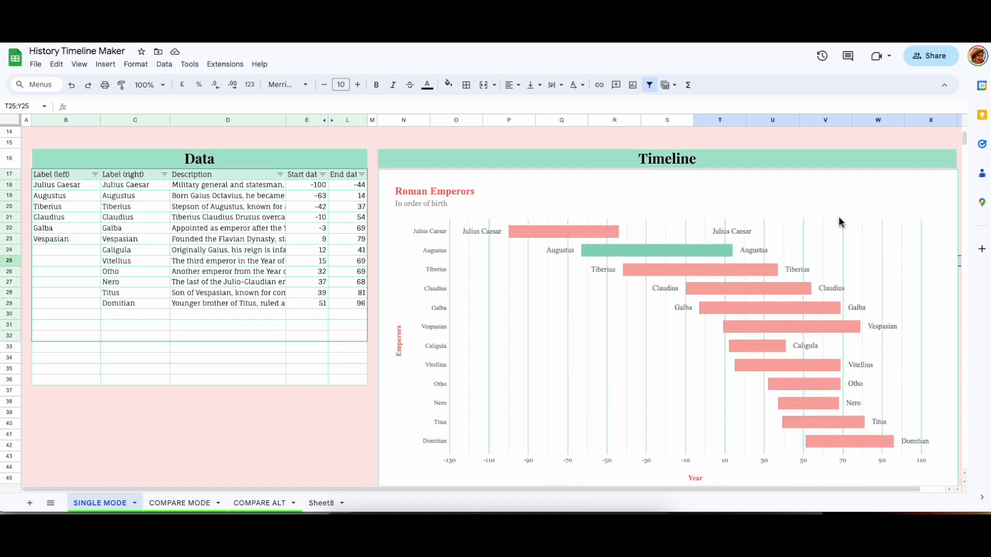
scroll(839, 223, down, 3)
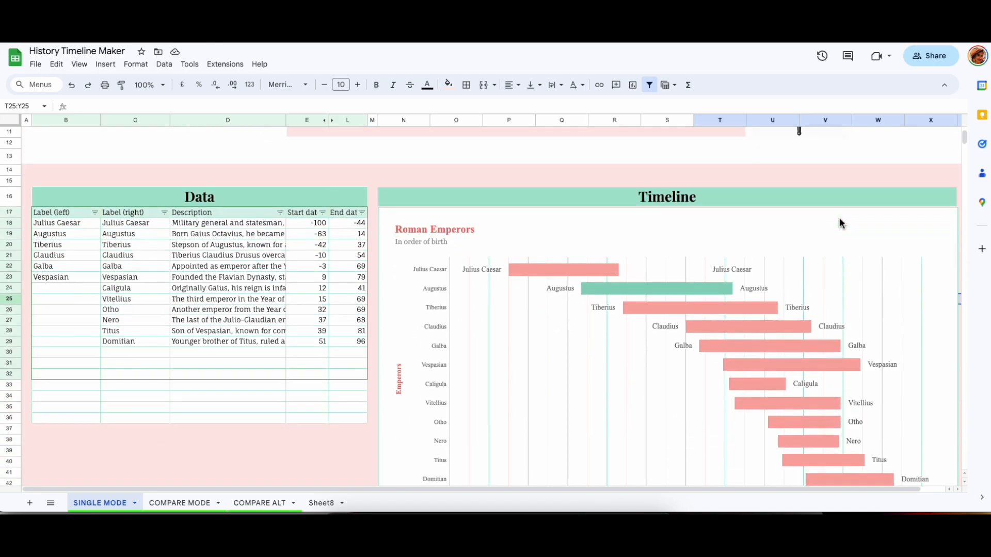
scroll(839, 223, up, 4)
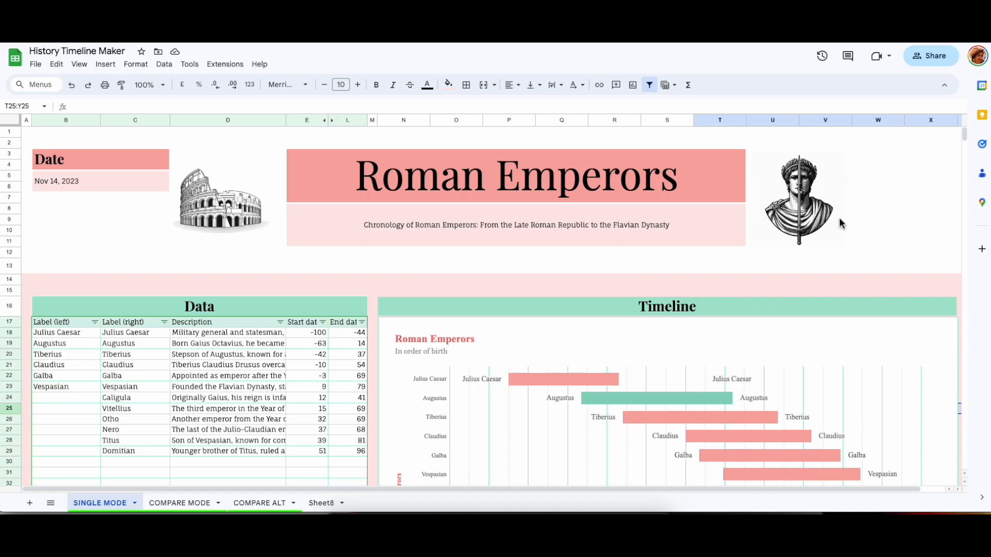
scroll(676, 278, down, 2)
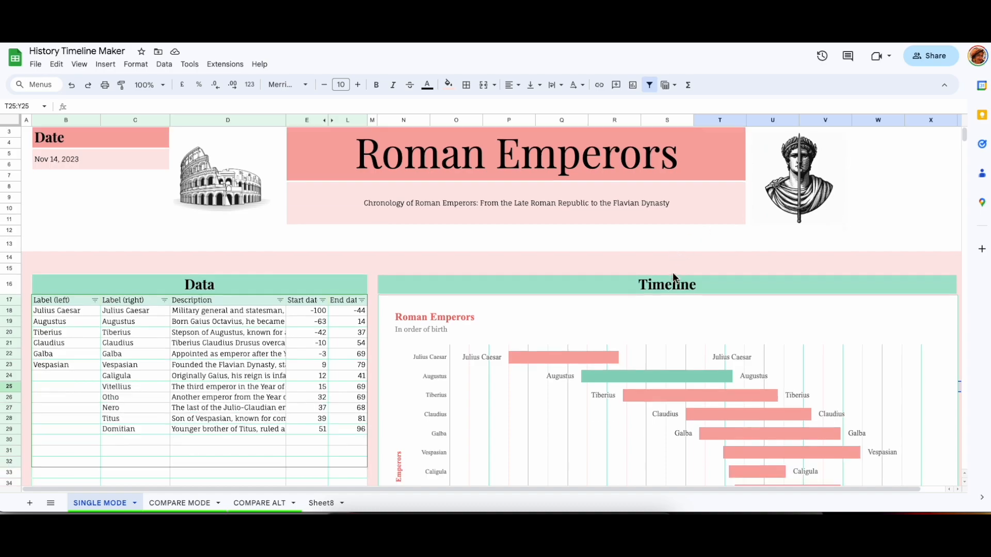
click(179, 504)
scroll(466, 397, up, 5)
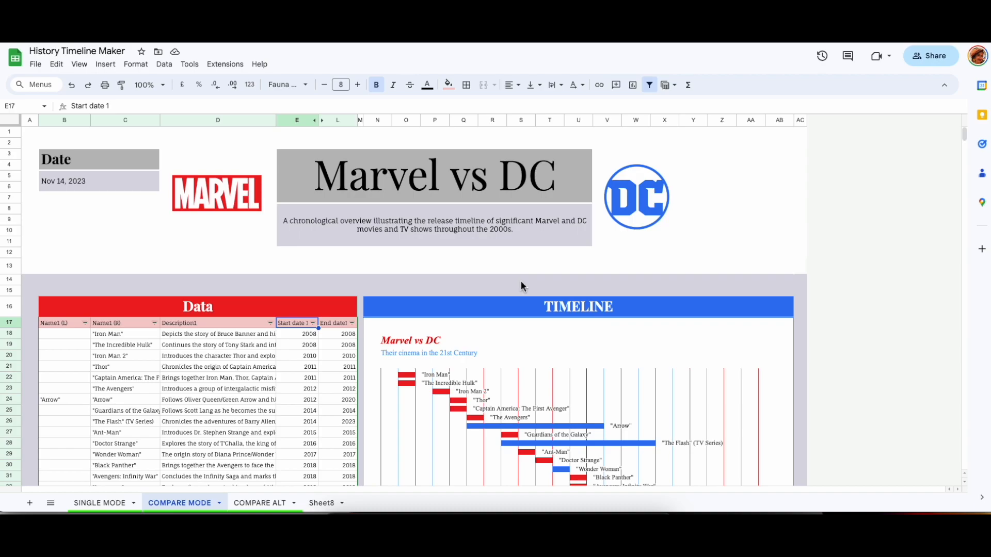
scroll(522, 279, down, 5)
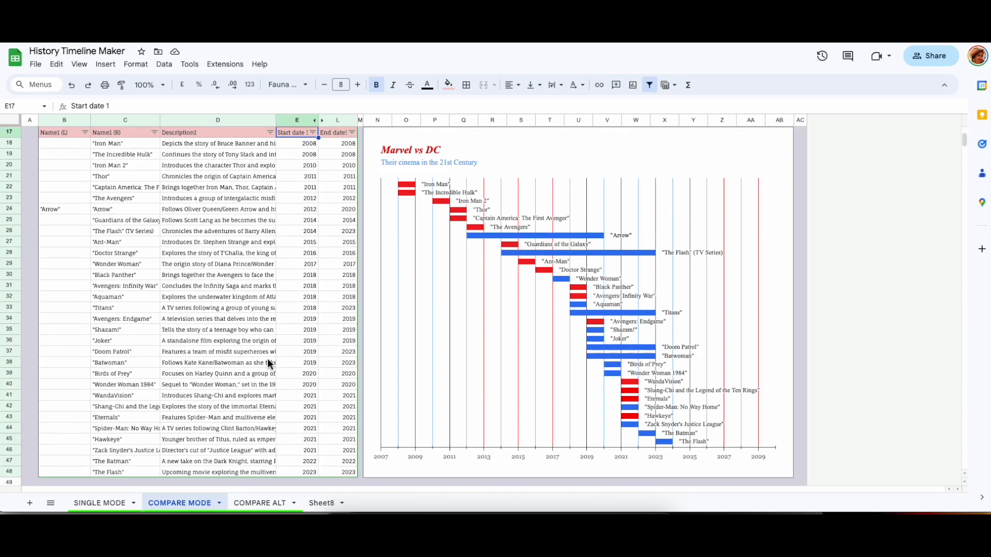
scroll(222, 328, up, 1)
scroll(222, 327, down, 2)
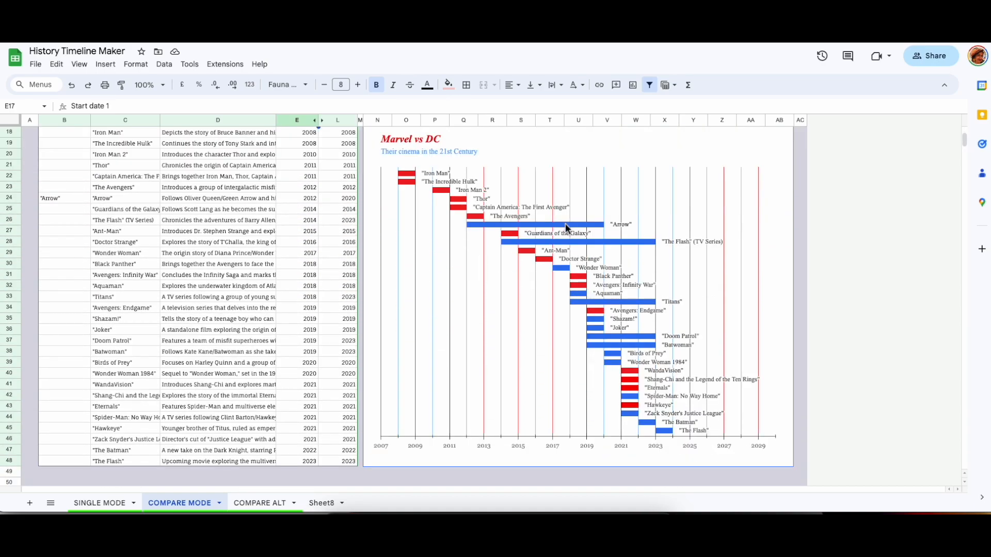
click(565, 224)
double_click(566, 227)
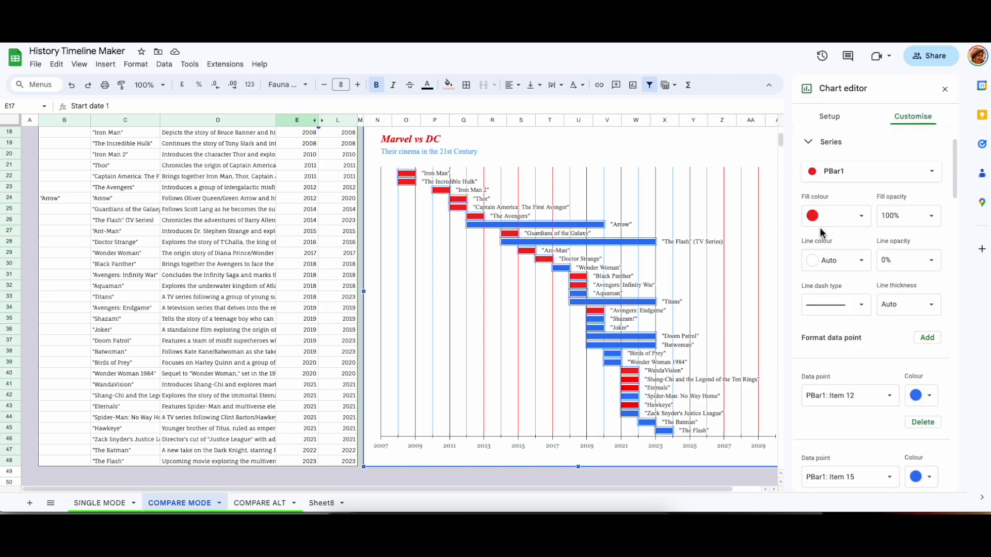
click(593, 227)
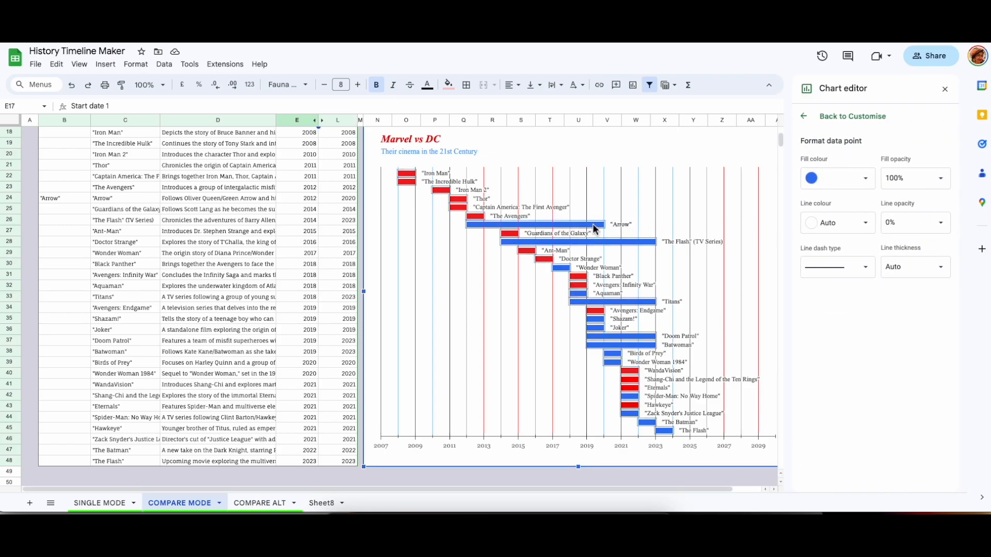
Return to the Single Mode sheet and clear the emperor names from the Label (left) column.
click(100, 503)
click(80, 223)
click(136, 226)
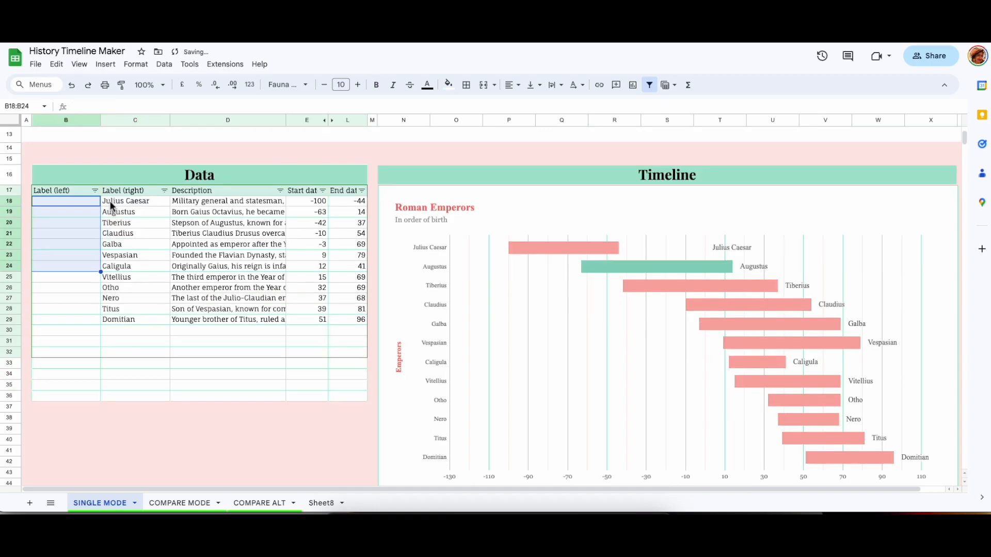
click(110, 203)
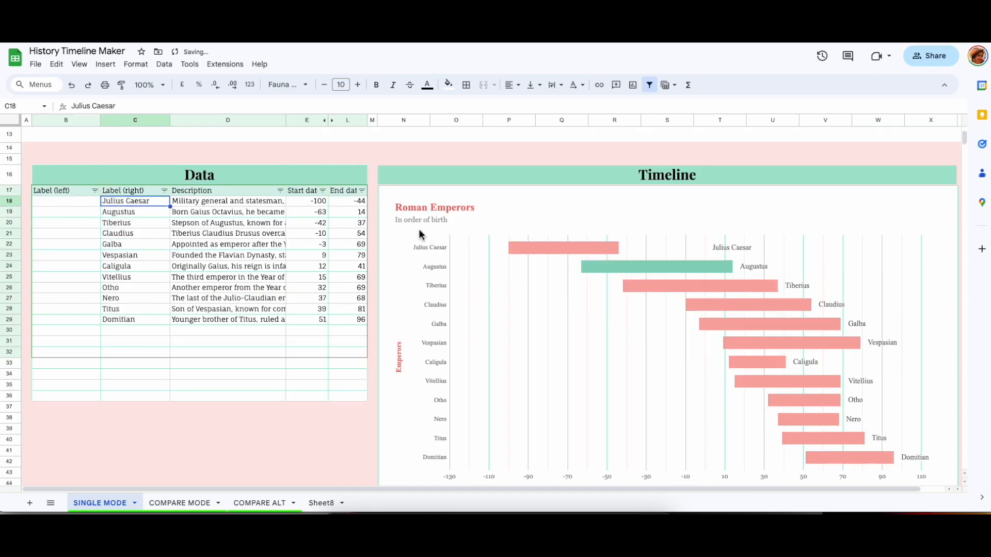
click(750, 253)
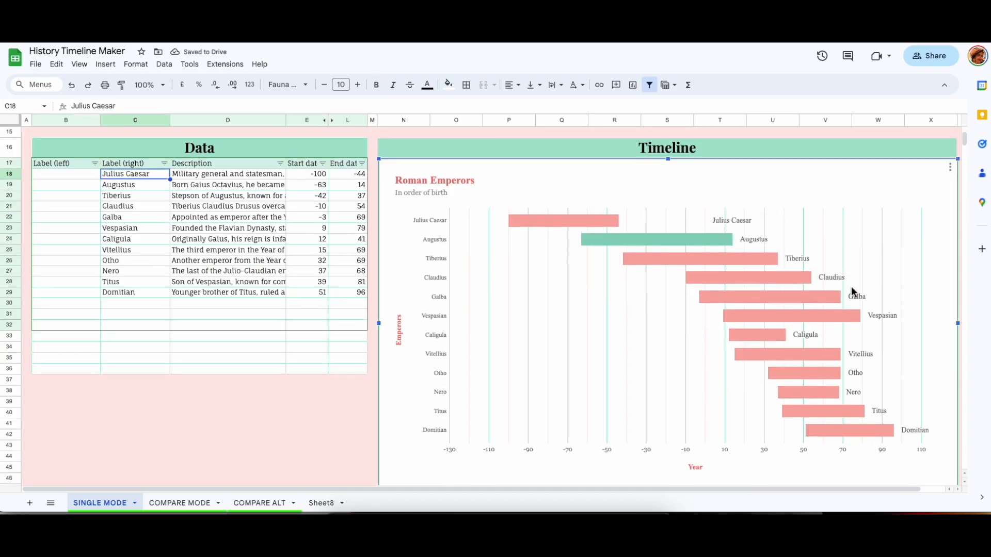
Copy the Julius Caesar and Augustus right labels into the matching Label (left) cells.
click(72, 176)
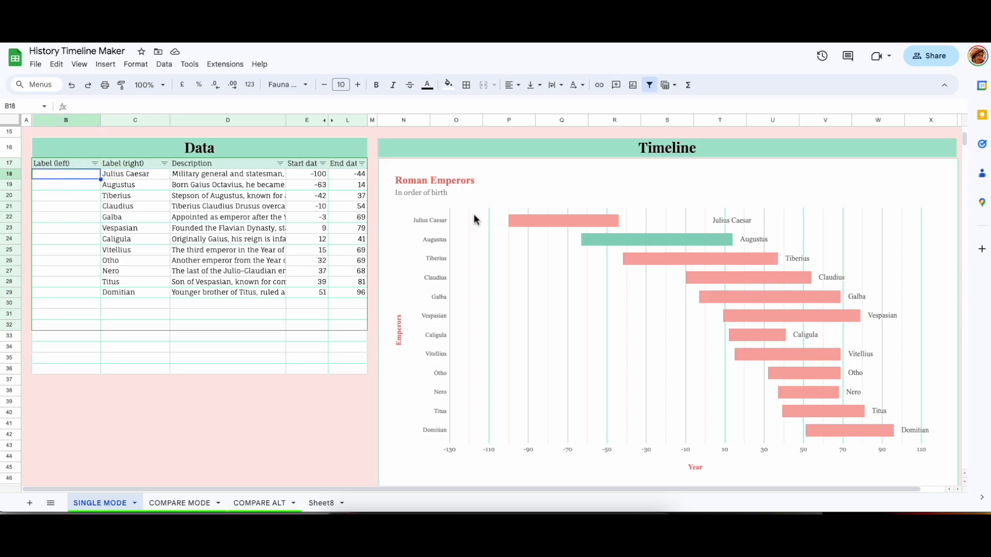
click(135, 174)
key(ctrl+c)
click(84, 175)
key(ctrl+v)
click(150, 186)
key(ctrl+c)
click(54, 186)
key(ctrl+v)
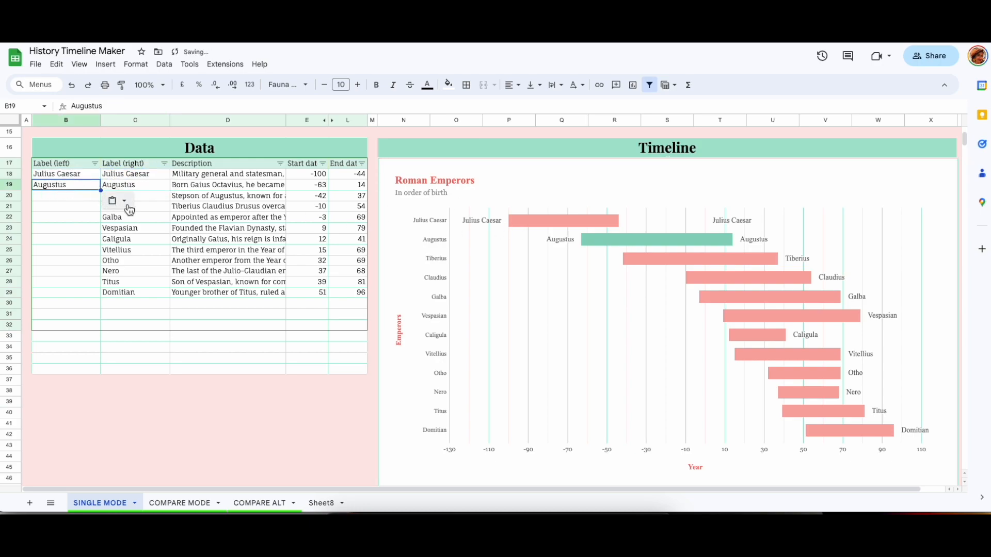
Copy the Tiberius through Vitellius right labels into the Label (left) column.
click(133, 198)
drag(133, 206, 119, 250)
key(ctrl+c)
click(78, 196)
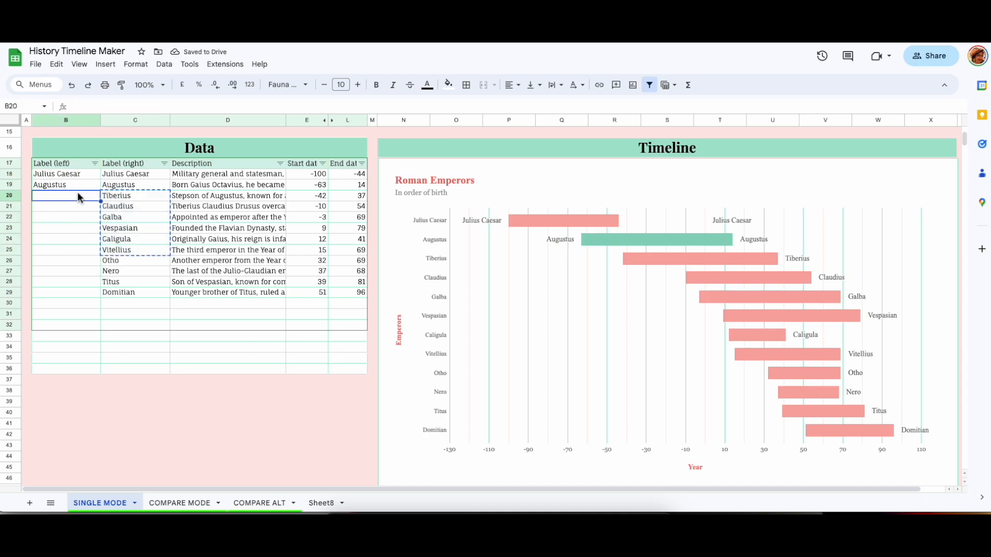
key(ctrl+v)
Reopen the chart editor to review the Augustus data-point formatting, then close it.
click(96, 177)
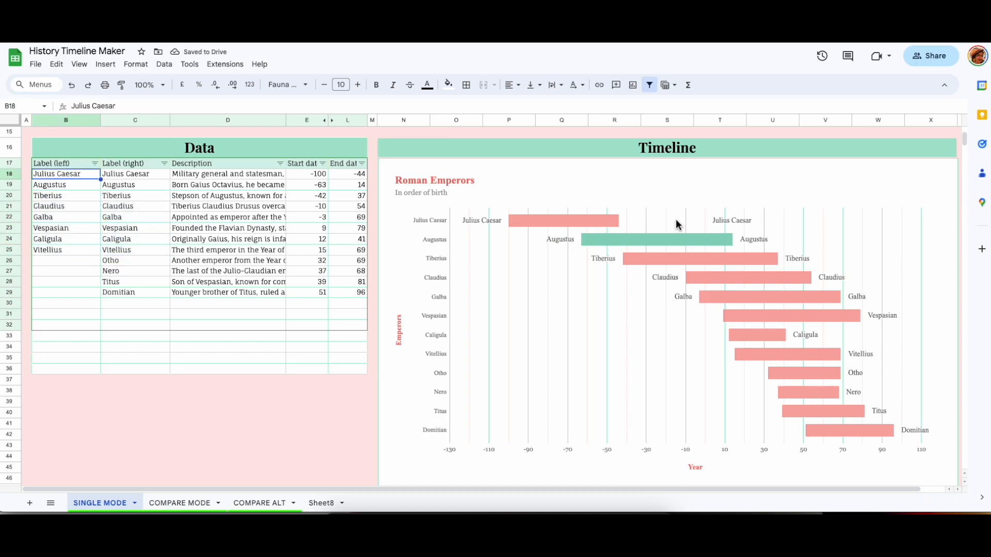
double_click(606, 243)
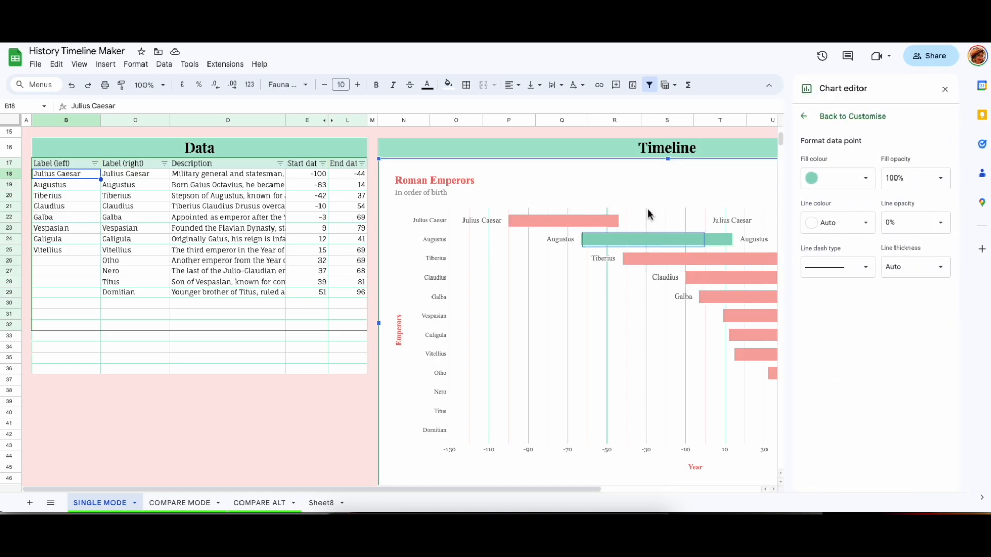
click(646, 214)
click(600, 226)
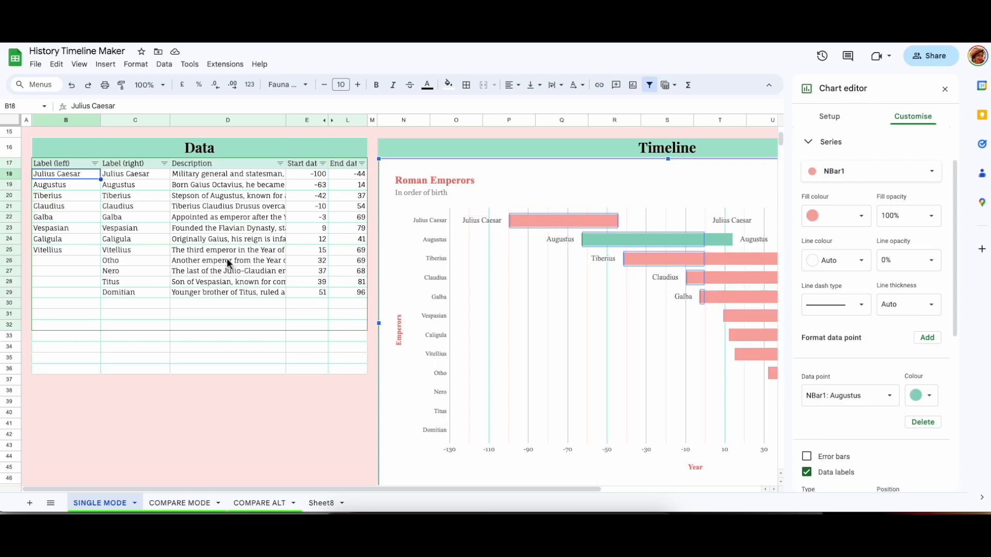
scroll(701, 314, right, 5)
scroll(700, 314, down, 2)
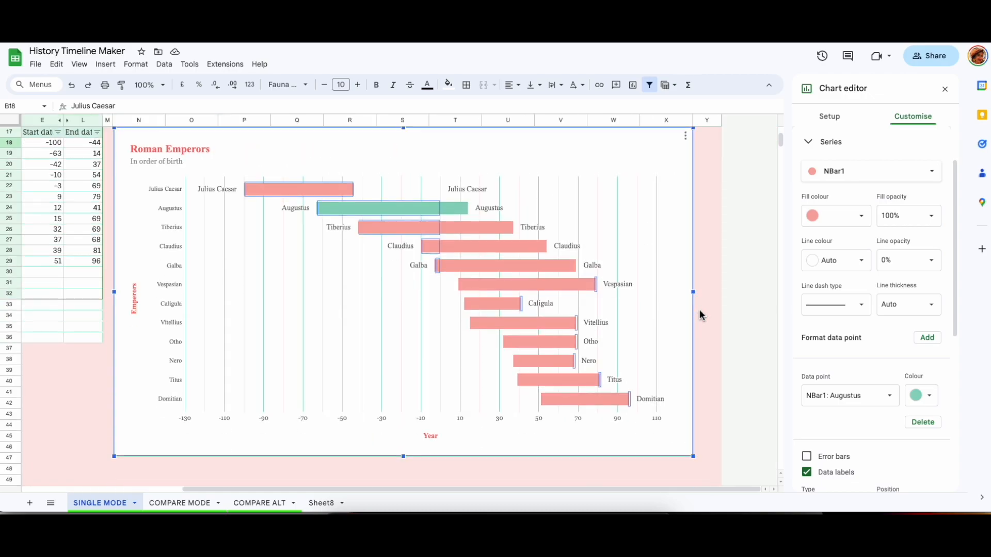
key(Escape)
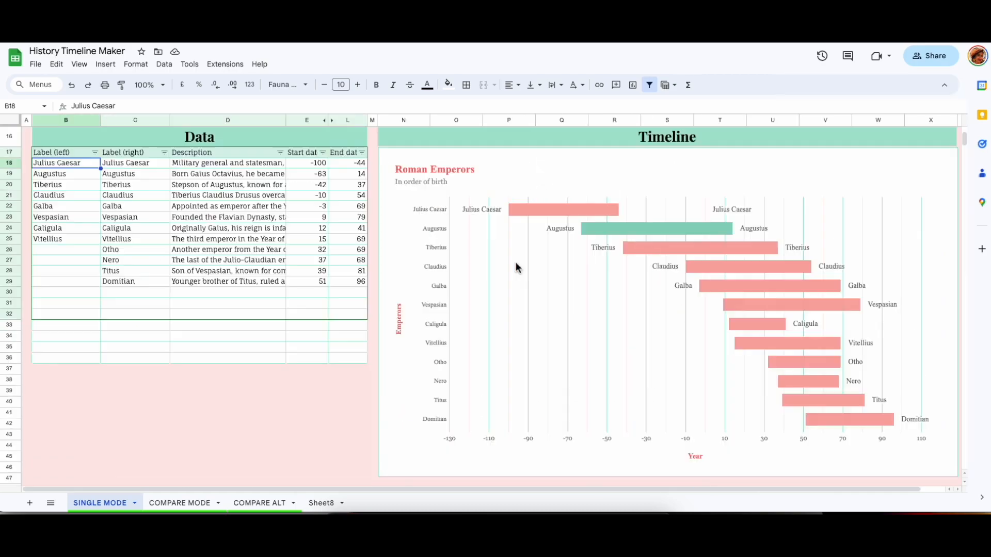
scroll(514, 266, up, 5)
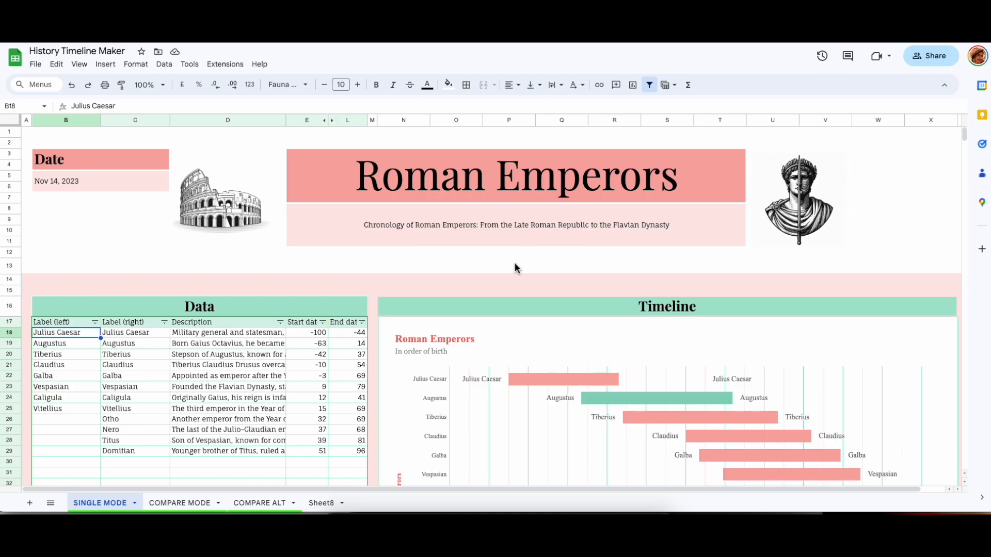